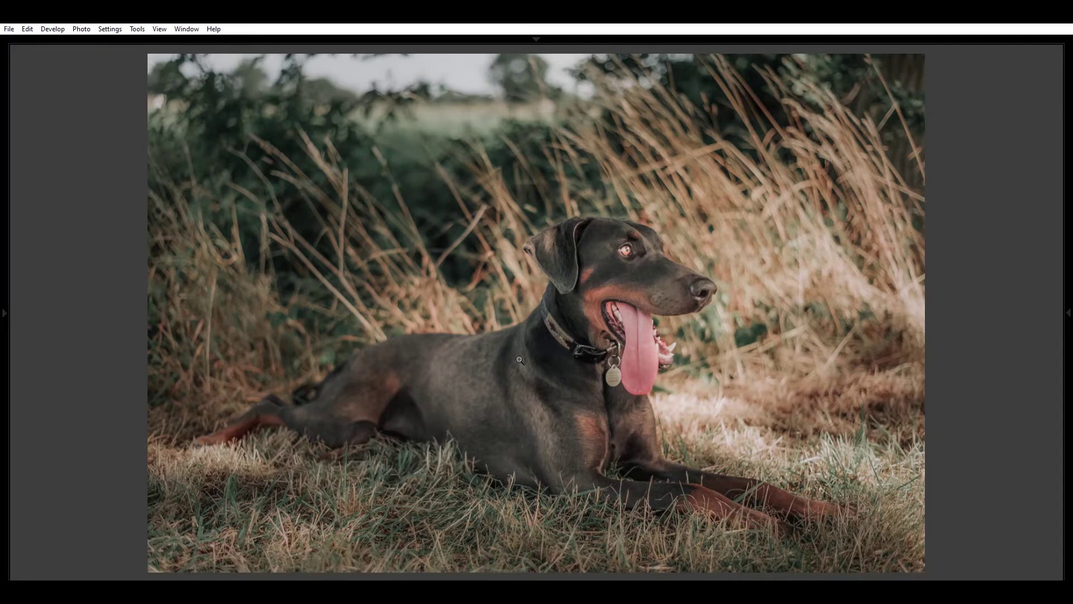
Review the basic tone and presence adjustments applied to the Doberman photo.
{"action": "left_click", "coordinate": [1066, 303]}
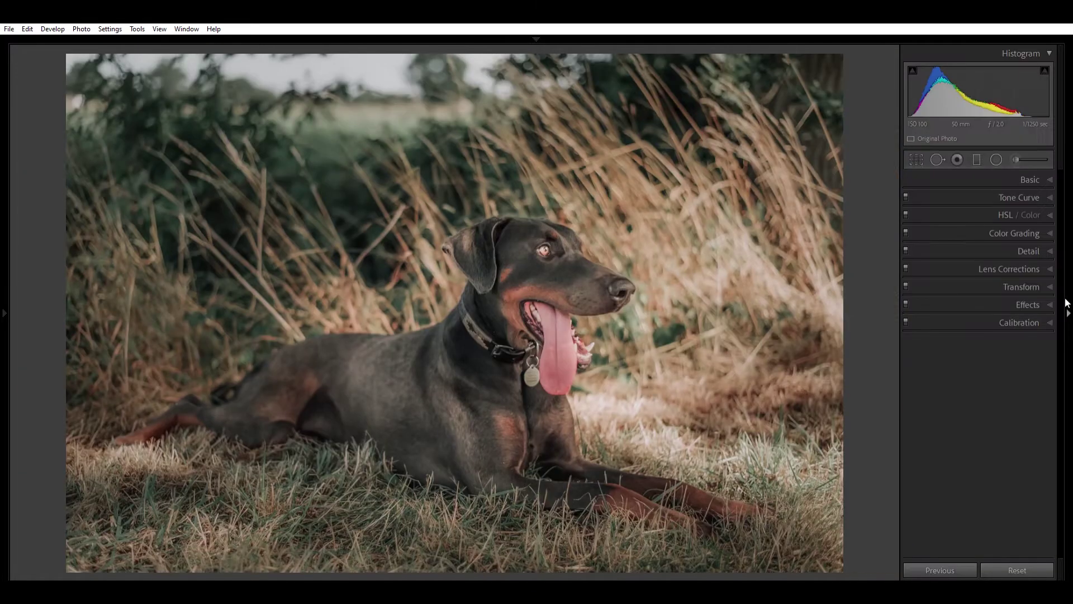
{"action": "left_click", "coordinate": [1040, 171]}
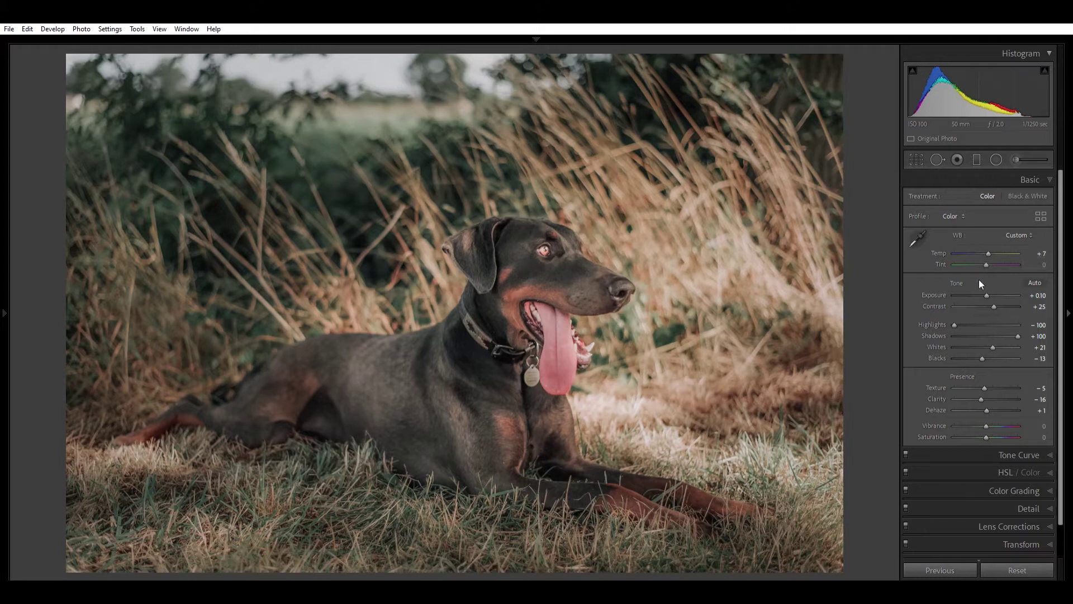
{"action": "left_click", "coordinate": [1018, 166]}
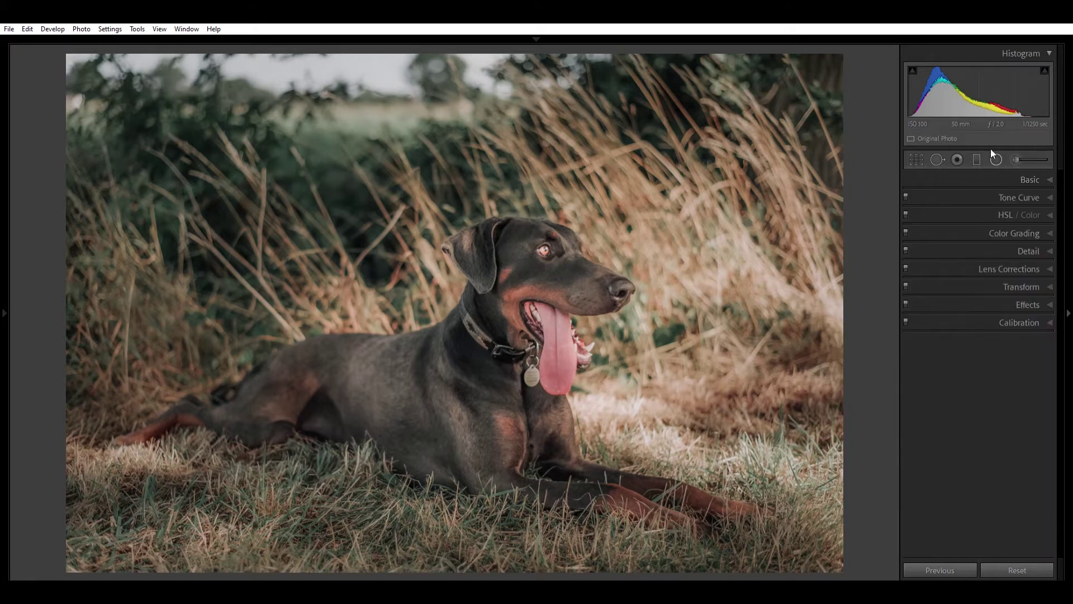
Toggle the Doberman photo's radial filters off and on, and compare the original and edited versions side by side.
{"action": "left_click", "coordinate": [995, 159]}
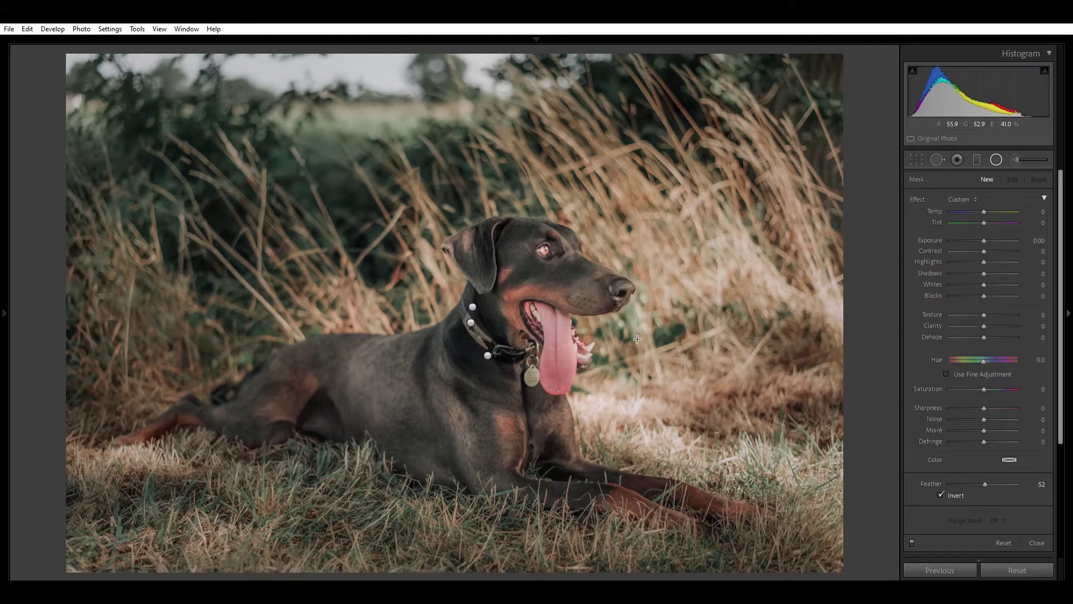
{"action": "left_click", "coordinate": [914, 537]}
{"action": "left_click", "coordinate": [915, 532]}
{"action": "left_click", "coordinate": [997, 159]}
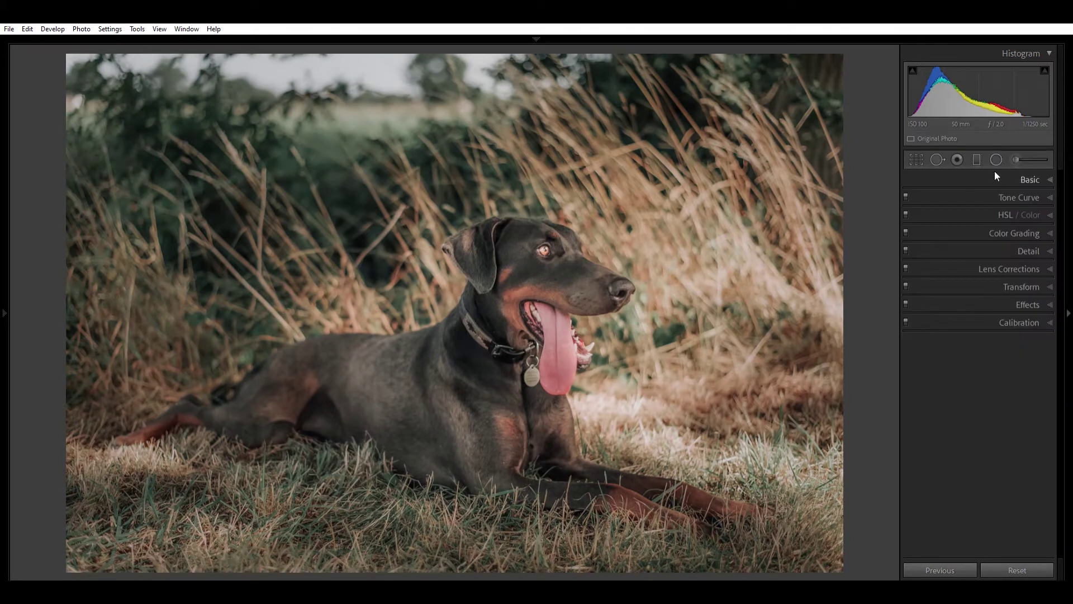
{"action": "key", "text": "y"}
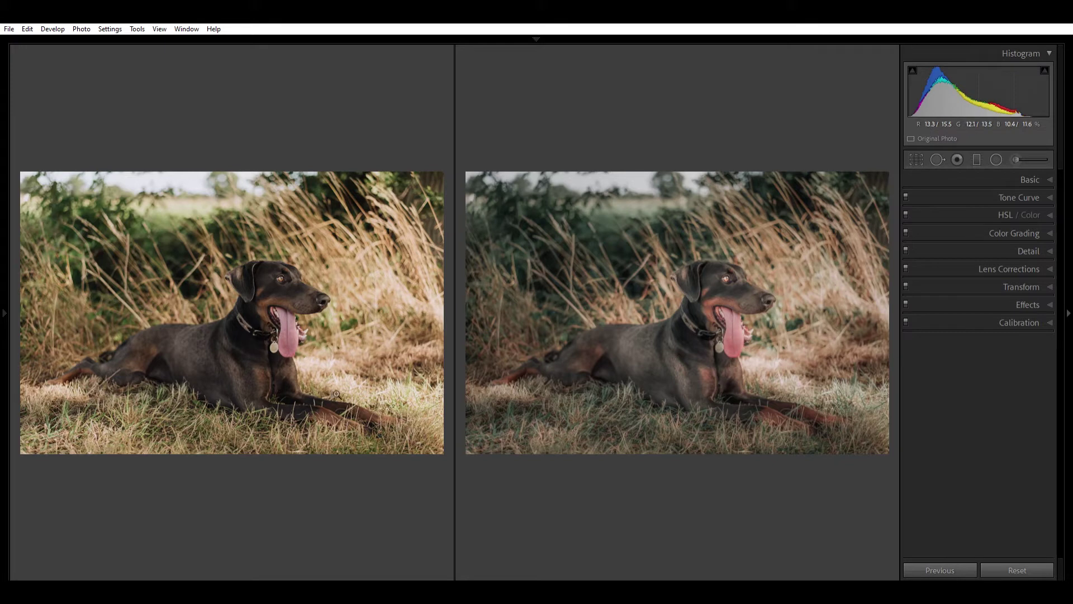
{"action": "key", "text": "y"}
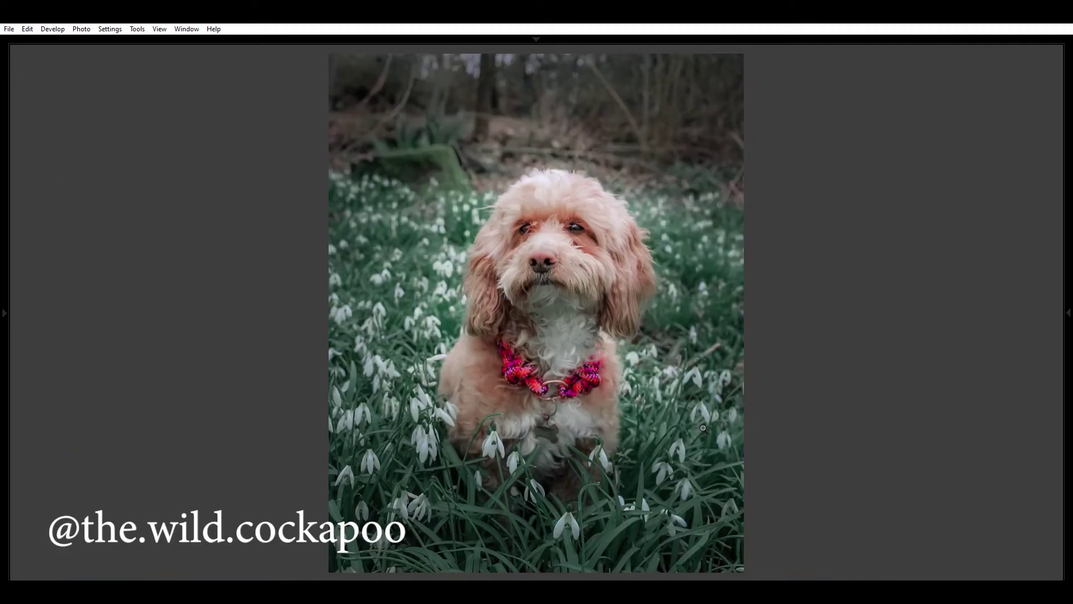
Compare the cockapoo photo before and after editing side by side, magnifying the dog's face and eyes.
{"action": "key", "text": "y"}
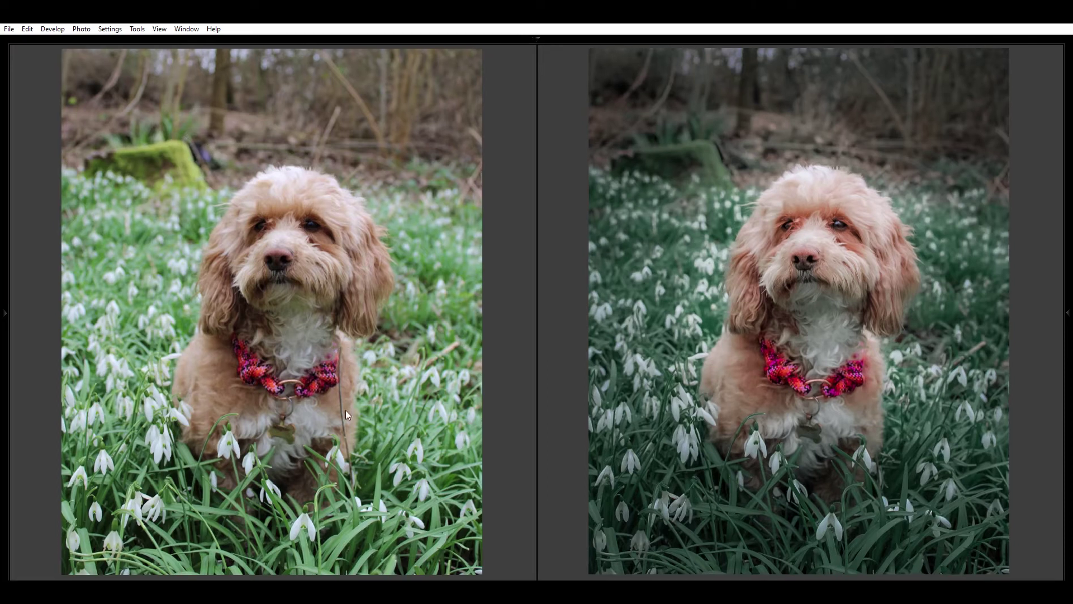
{"action": "left_click", "coordinate": [344, 391]}
{"action": "left_click", "coordinate": [341, 361]}
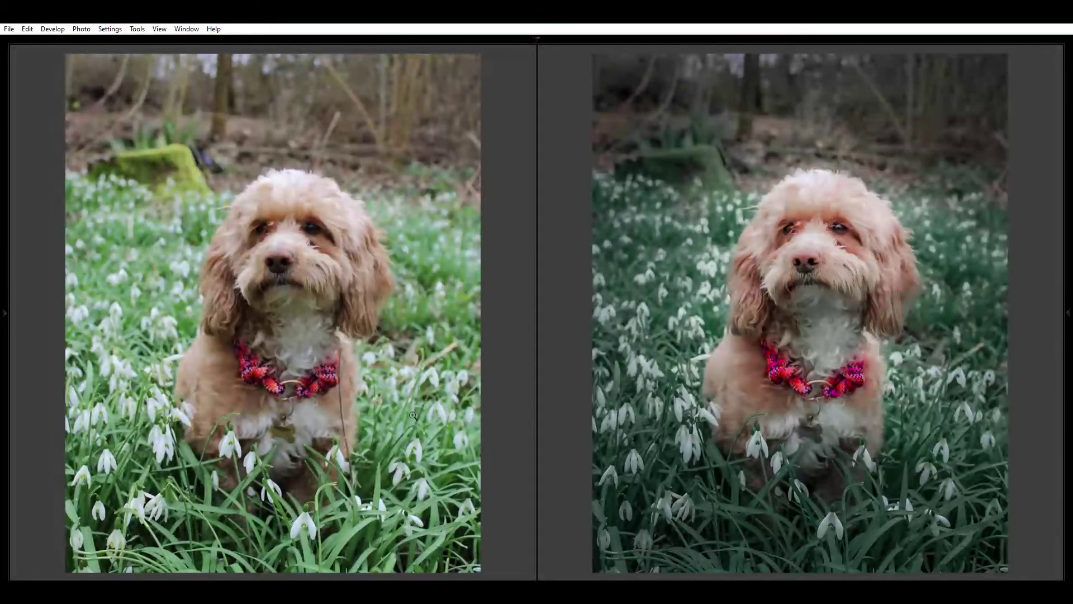
{"action": "left_click", "coordinate": [845, 238]}
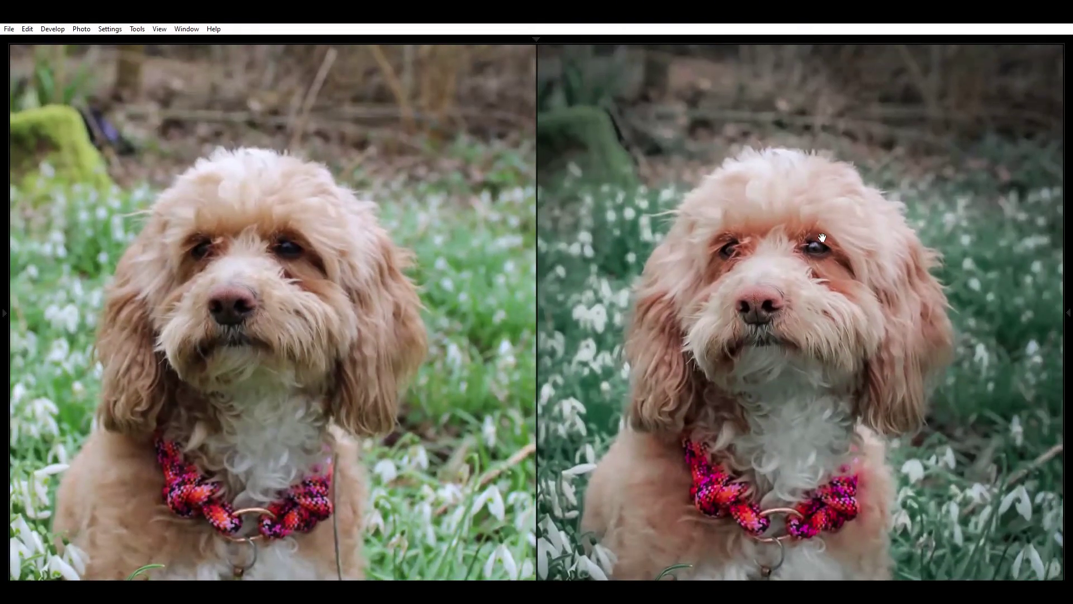
{"action": "left_click", "coordinate": [794, 268]}
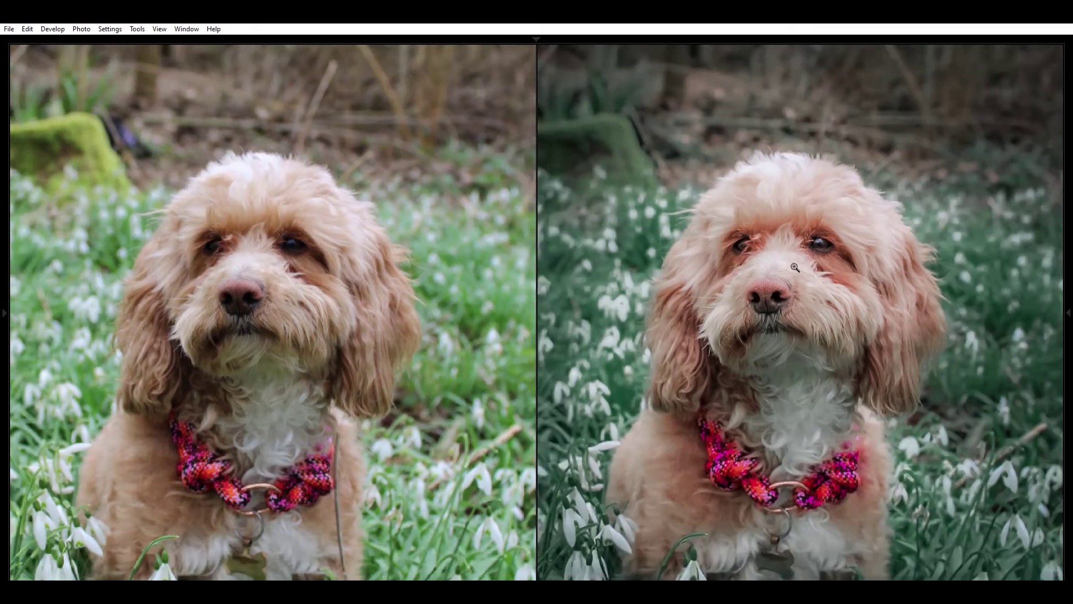
{"action": "key", "text": "y"}
Inspect the radial filters on the cockapoo photo, toggling them off and on to judge their effect.
{"action": "mouse_move", "coordinate": [1069, 305]}
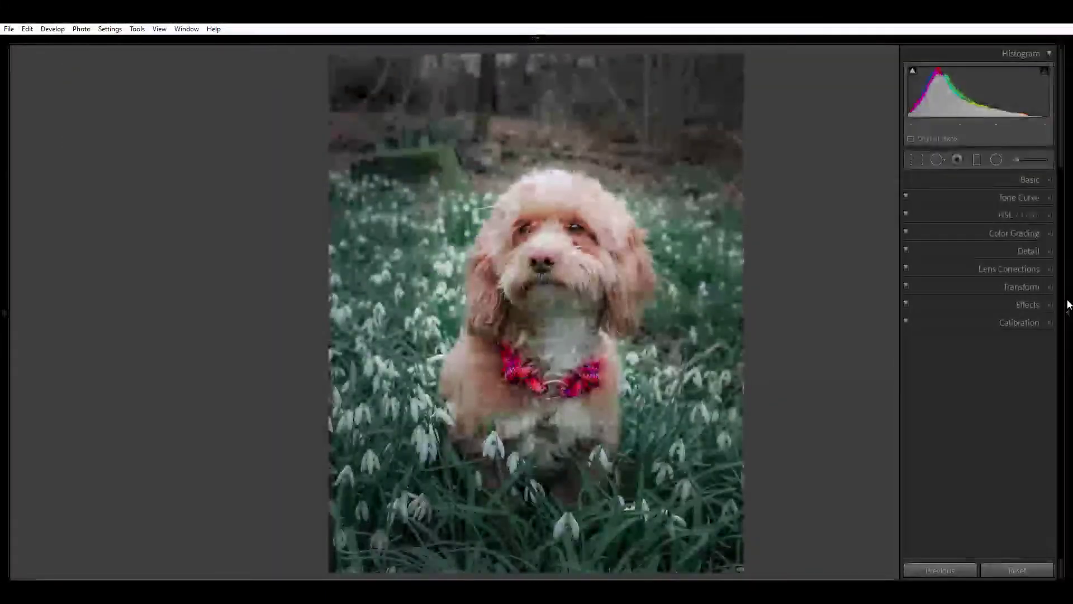
{"action": "key", "text": "shift+m"}
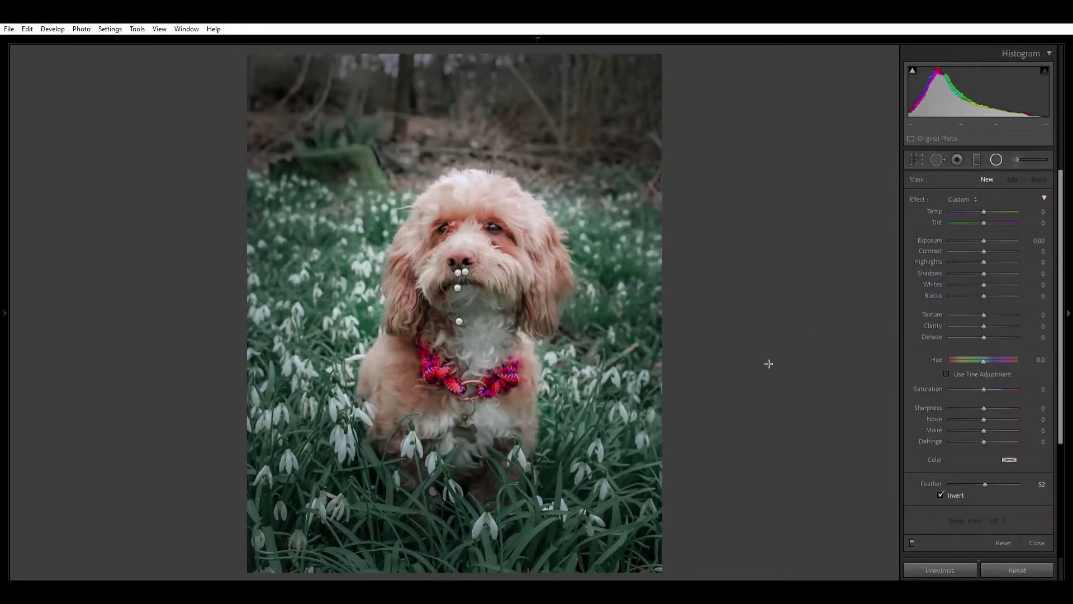
{"action": "left_click", "coordinate": [913, 534]}
{"action": "left_click", "coordinate": [912, 532]}
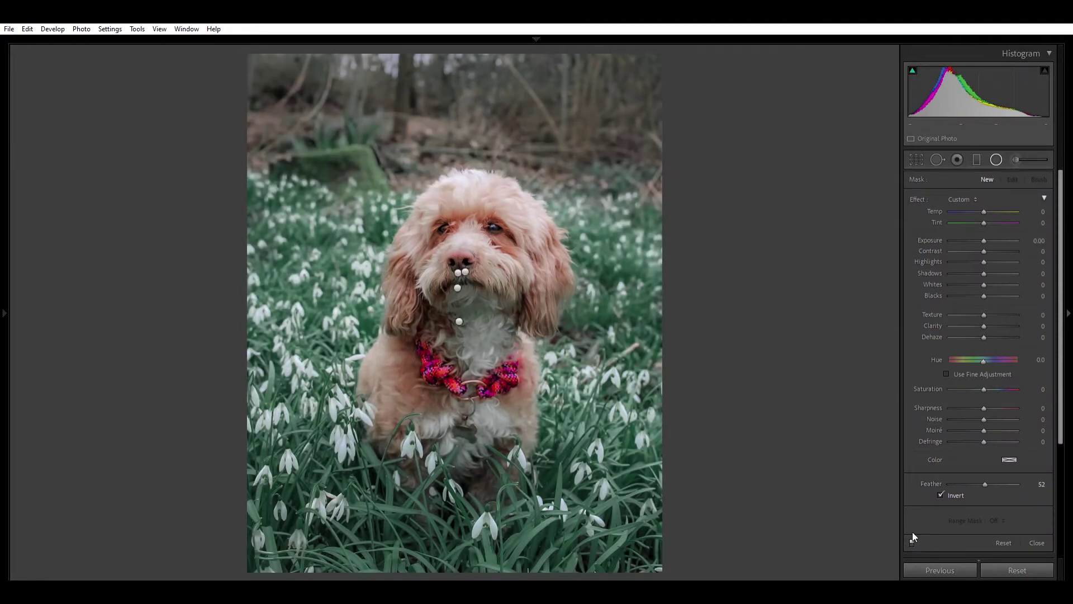
{"action": "left_click", "coordinate": [912, 532]}
{"action": "left_click", "coordinate": [912, 532]}
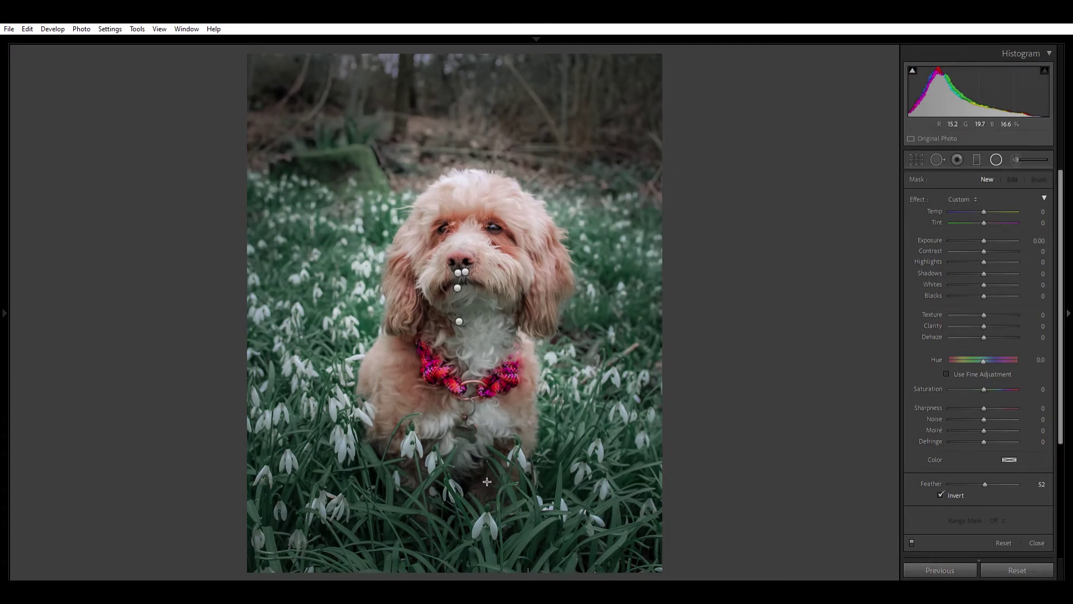
{"action": "left_click", "coordinate": [996, 158]}
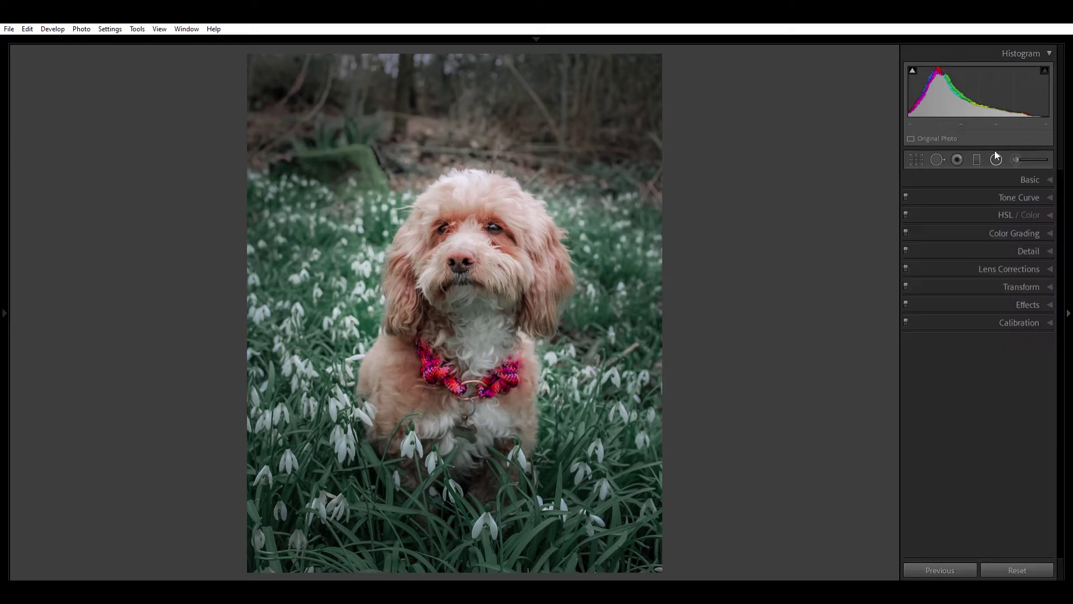
Review the cockapoo photo's basic adjustments and view its original and edited versions side by side again.
{"action": "left_click", "coordinate": [1015, 174]}
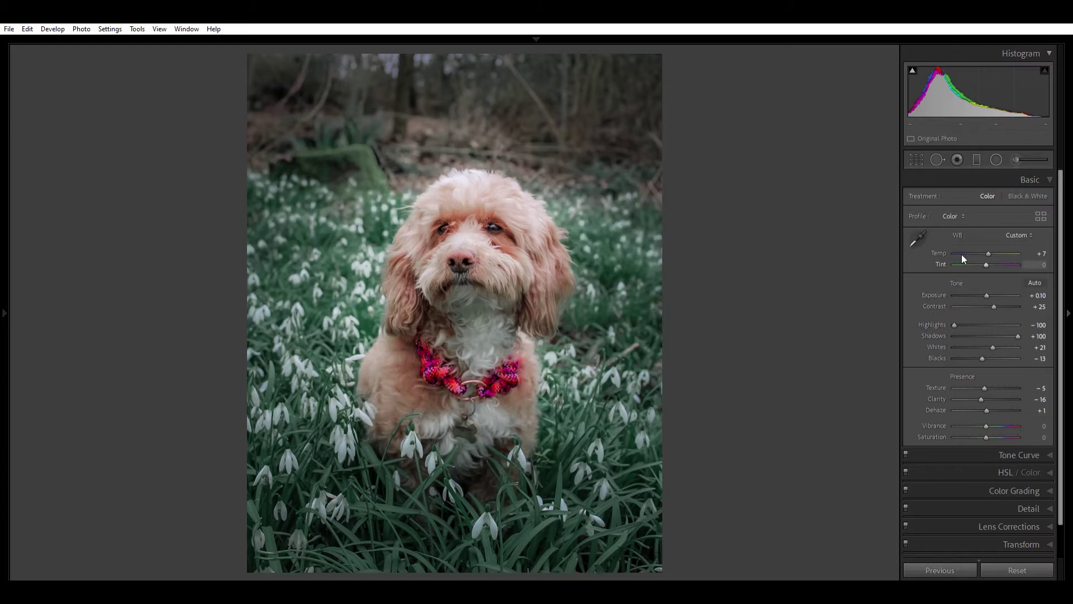
{"action": "left_click", "coordinate": [1022, 169]}
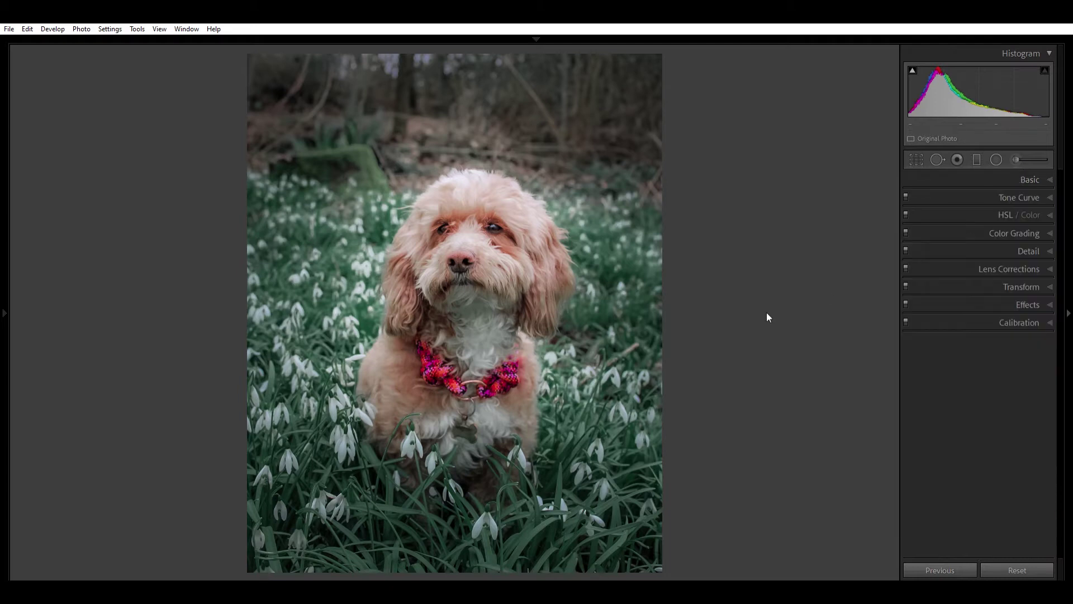
{"action": "left_click", "coordinate": [1067, 311]}
{"action": "key", "text": "y"}
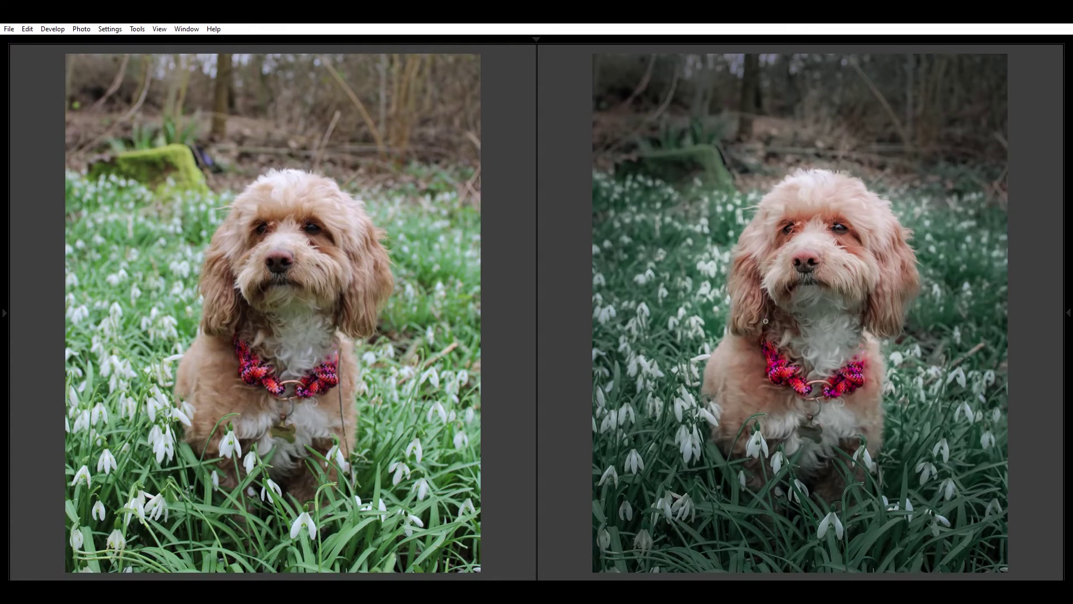
{"action": "key", "text": "y"}
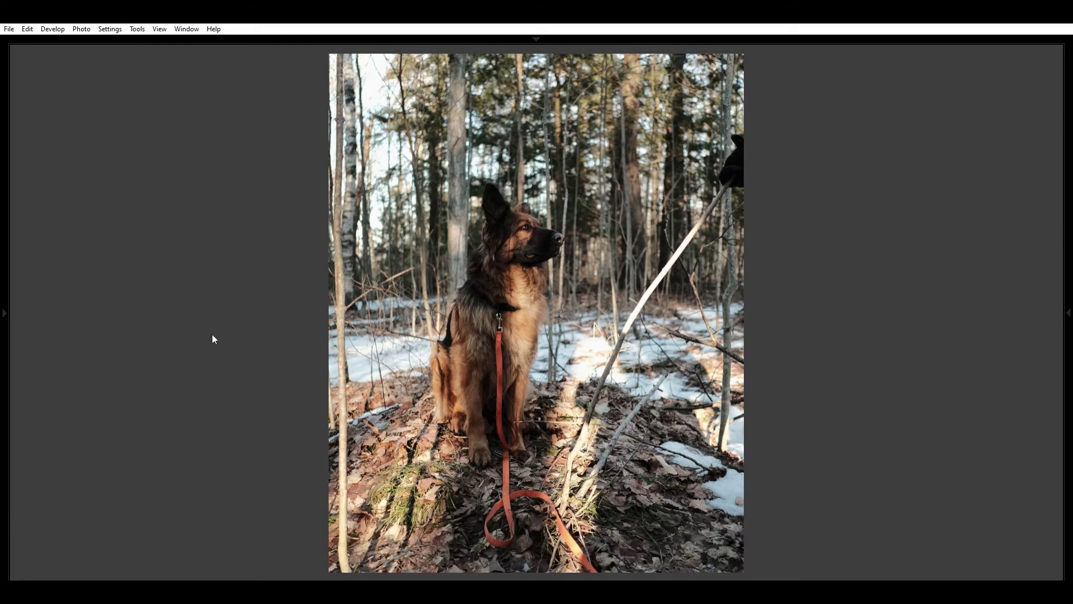
Compare the German Shepherd photo before and after editing, including a side-by-side view with the original.
{"action": "key", "text": "backslash"}
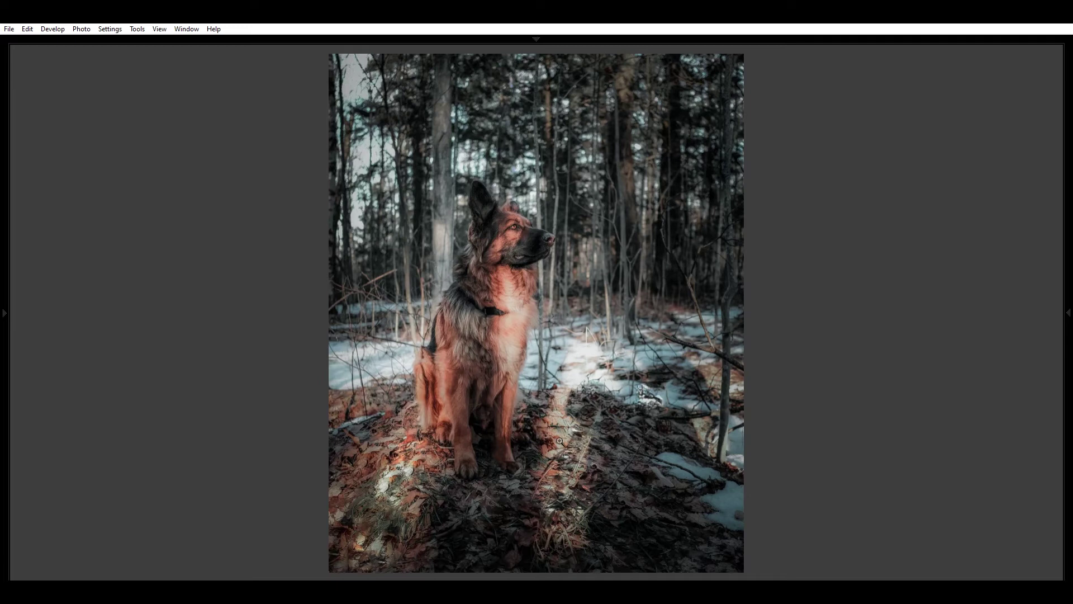
{"action": "key", "text": "y"}
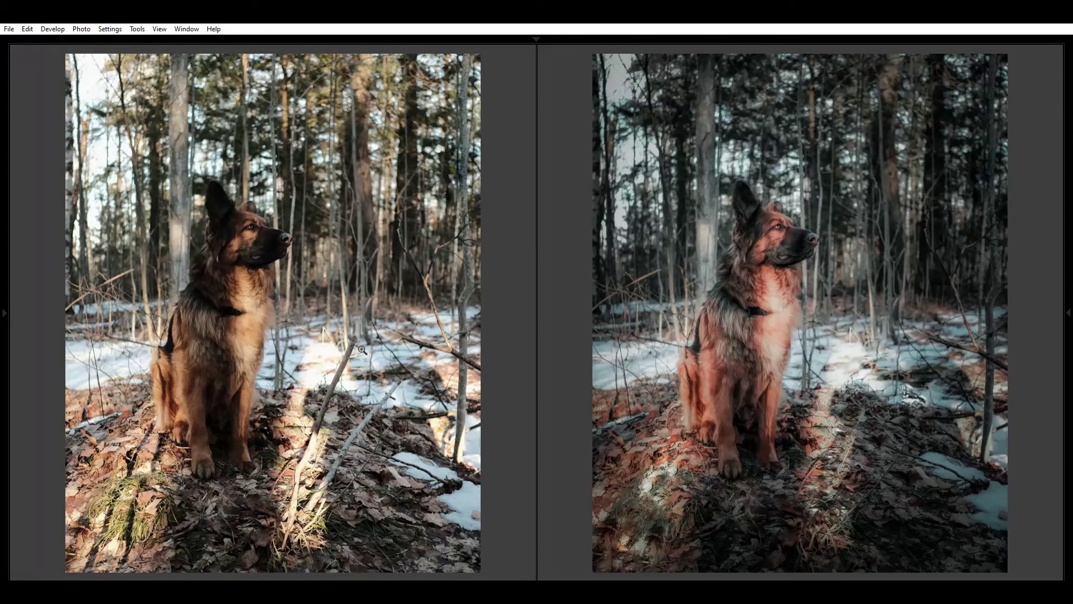
{"action": "key", "text": "y"}
Check the crop framing and the basic tone adjustments of the German Shepherd photo.
{"action": "mouse_move", "coordinate": [1066, 304]}
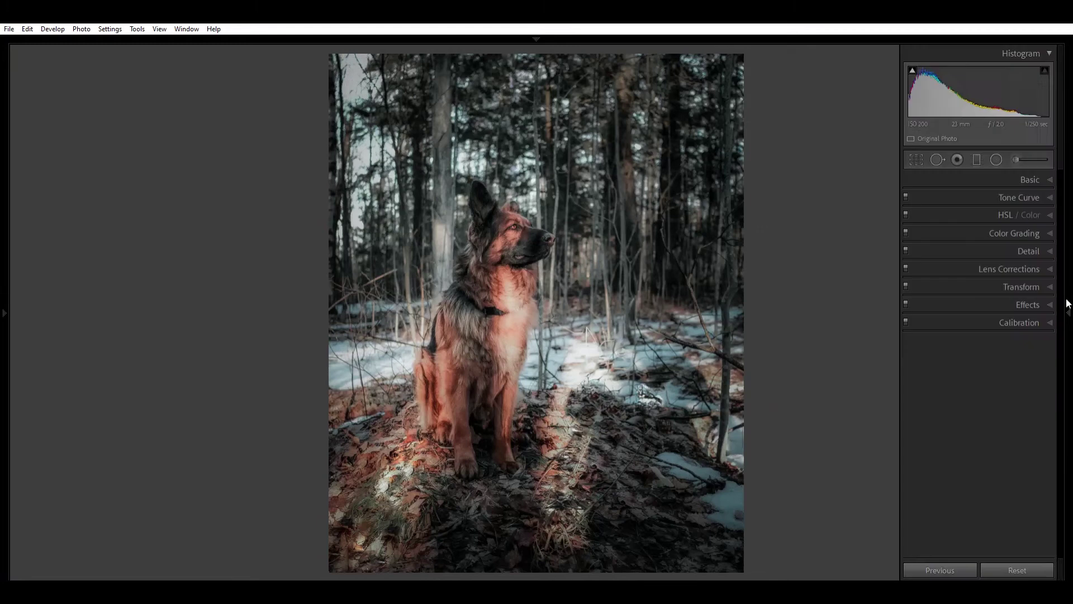
{"action": "left_click", "coordinate": [916, 159]}
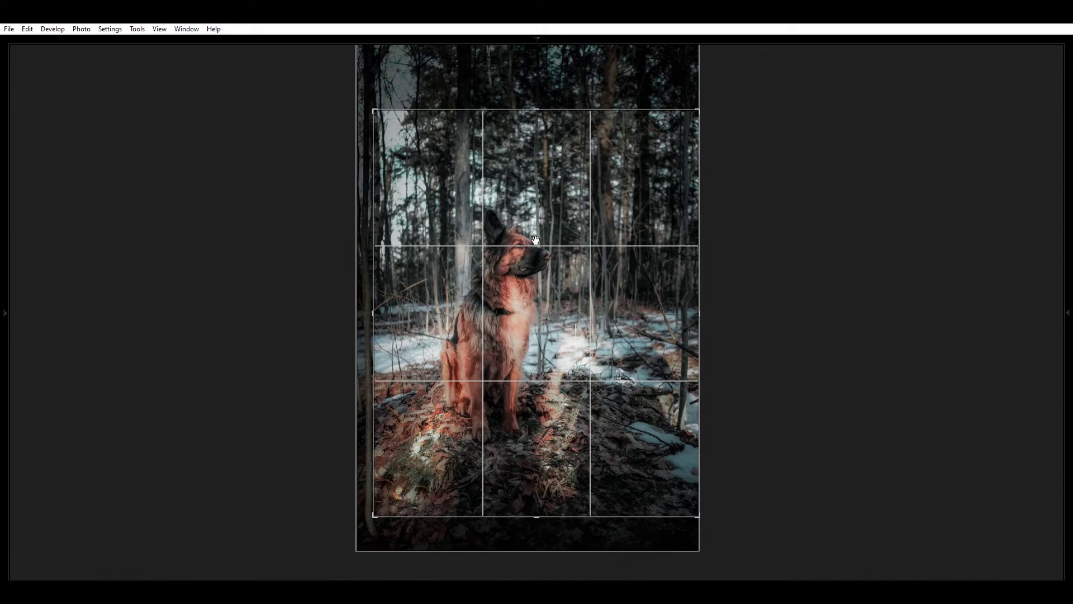
{"action": "key", "text": "Return"}
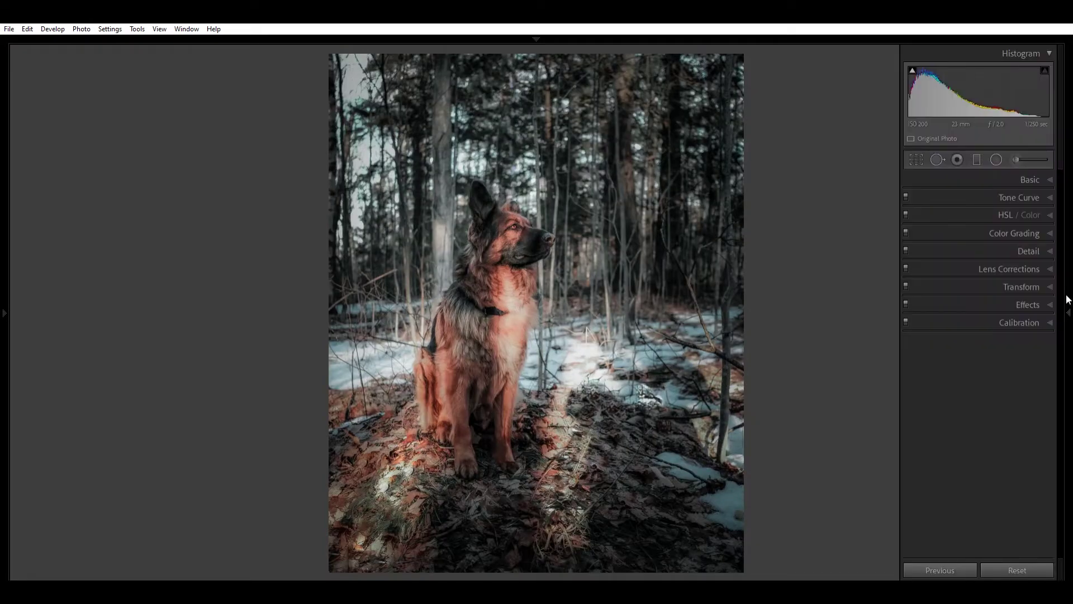
{"action": "left_click", "coordinate": [1021, 179]}
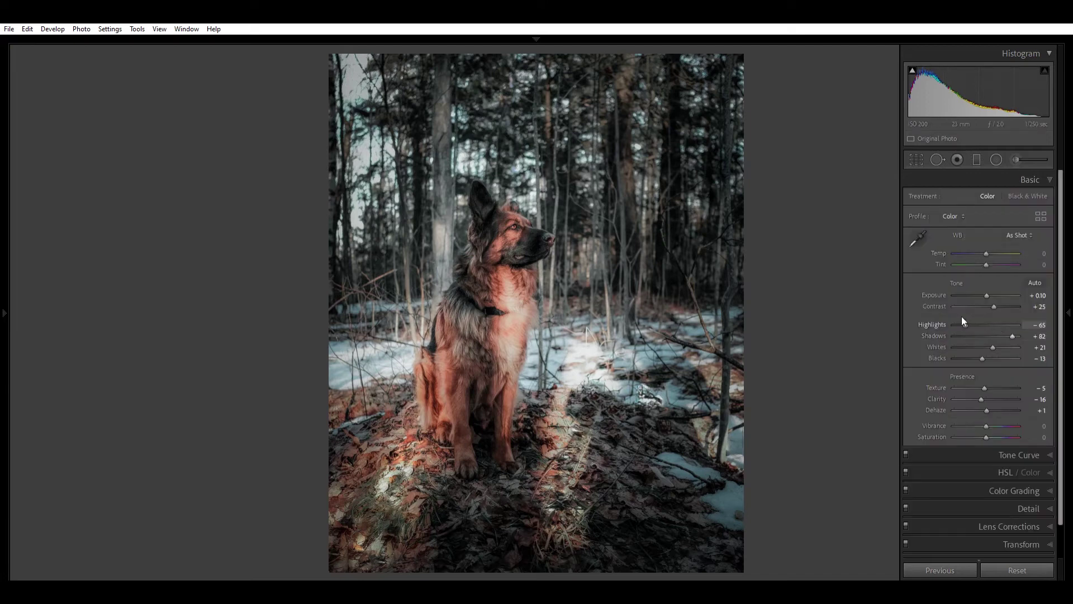
Inspect the radial filters around the German Shepherd, toggling them off and on to judge their effect.
{"action": "left_click", "coordinate": [996, 158]}
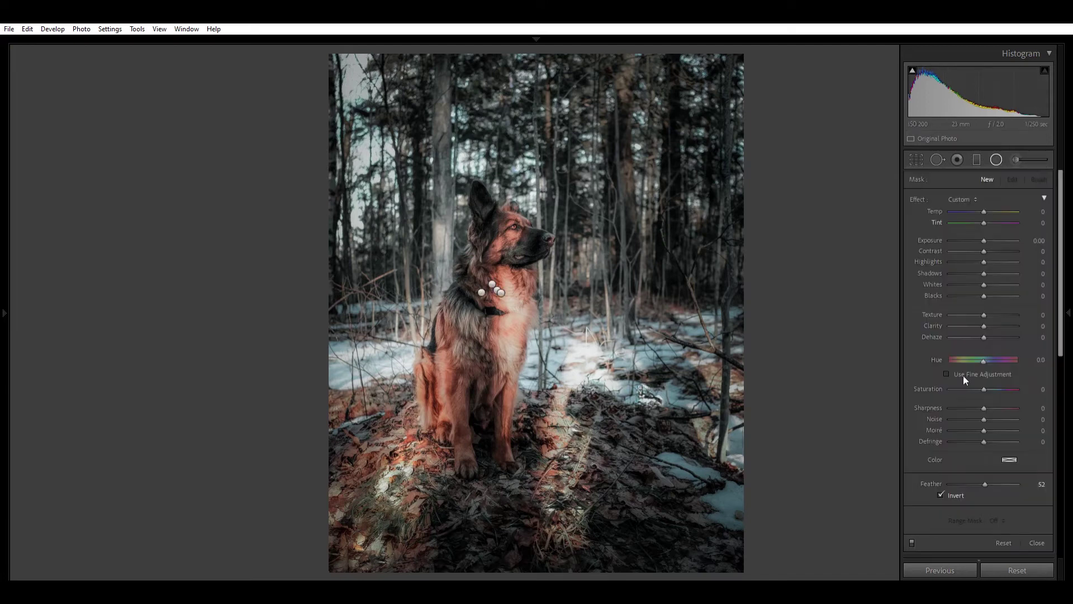
{"action": "key", "text": "Tab"}
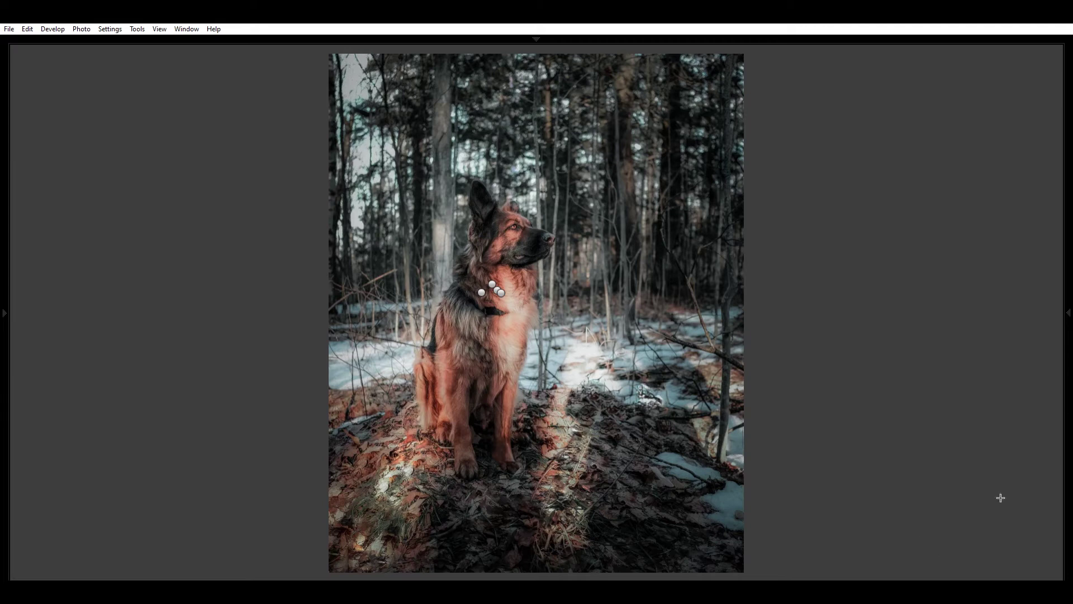
{"action": "left_click", "coordinate": [1069, 305]}
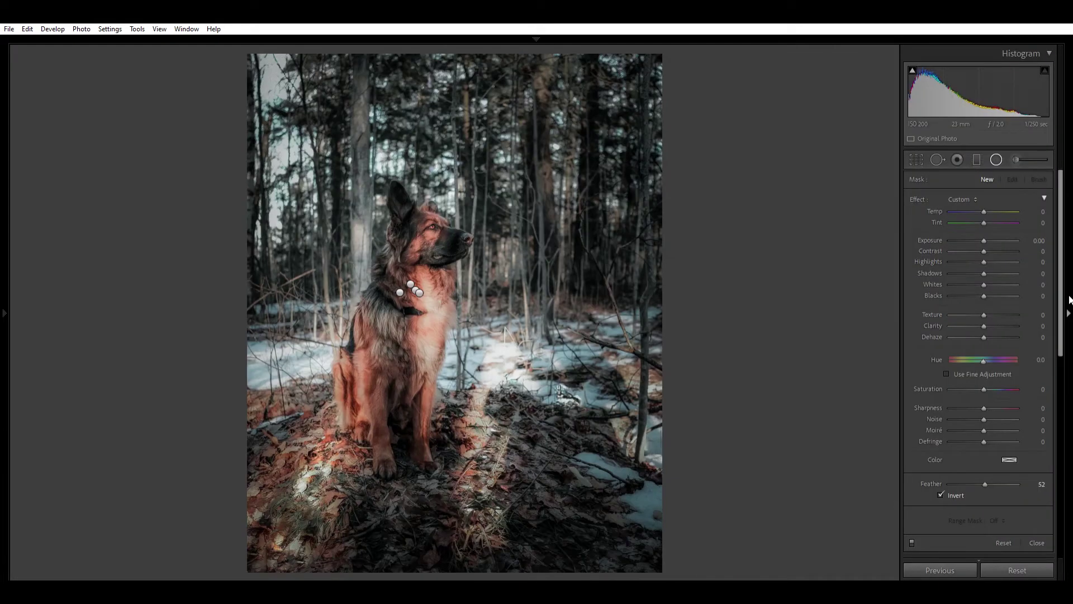
{"action": "left_click", "coordinate": [910, 530]}
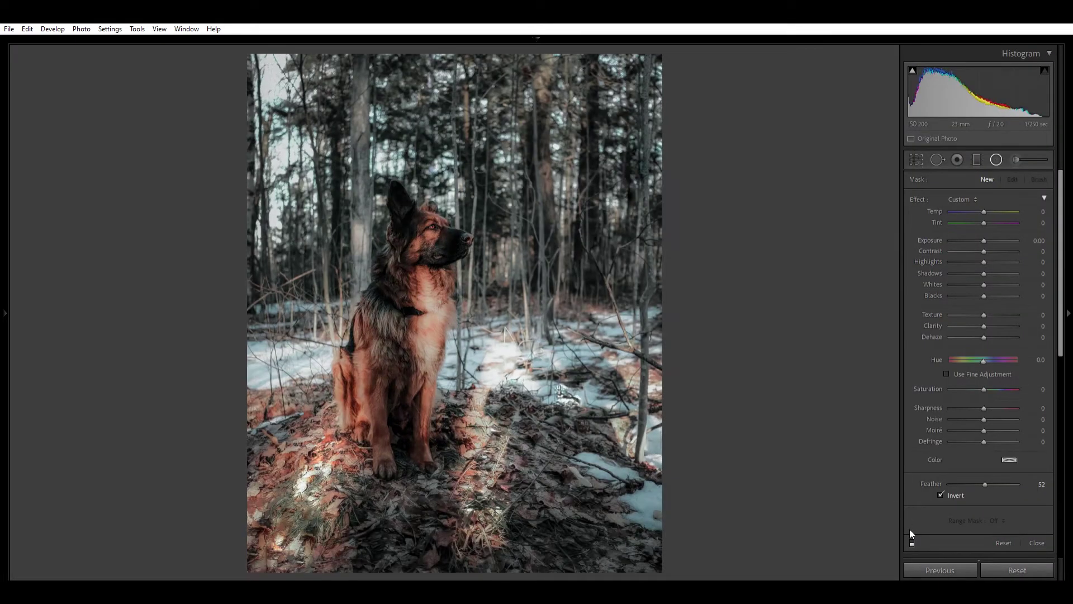
{"action": "left_click", "coordinate": [910, 529]}
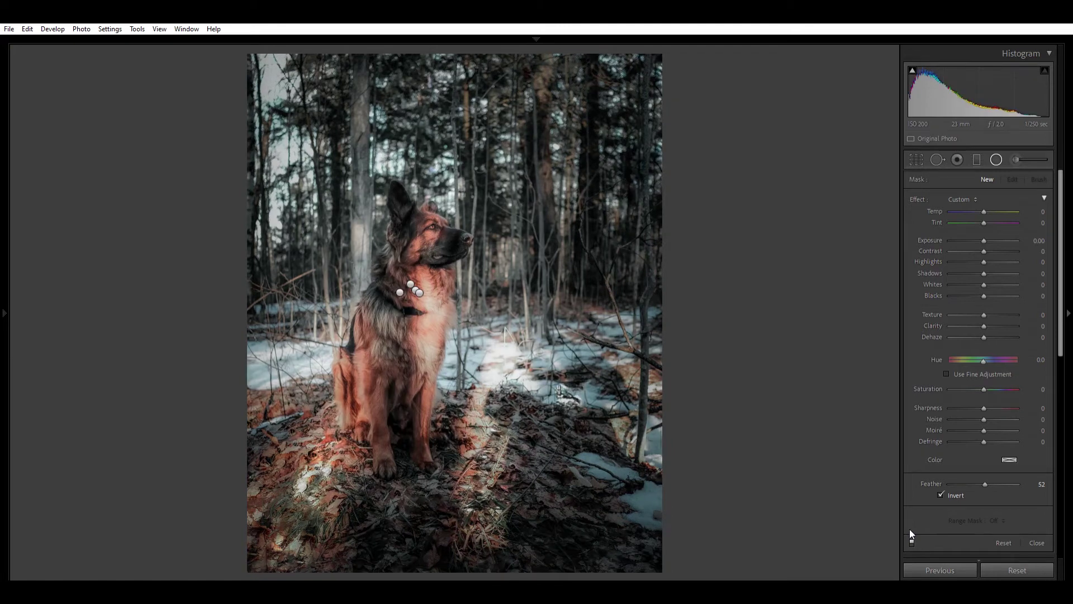
{"action": "left_click", "coordinate": [910, 529]}
{"action": "left_click", "coordinate": [910, 529]}
{"action": "left_click", "coordinate": [997, 159]}
Toggle the German Shepherd photo's post-crop vignetting off and on, and compare the photo before and after editing.
{"action": "left_click", "coordinate": [906, 302]}
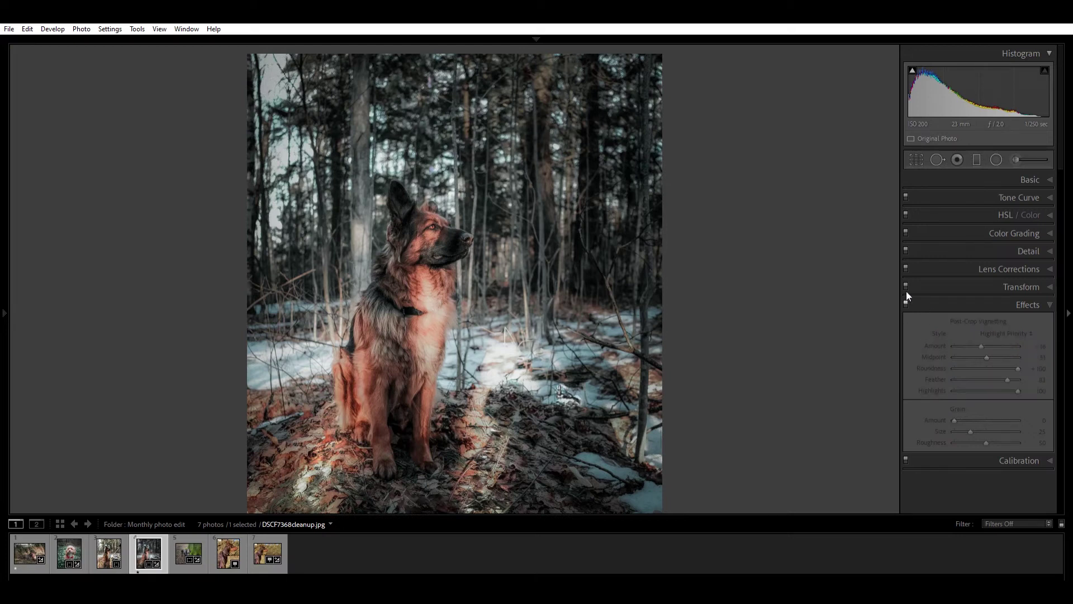
{"action": "left_click", "coordinate": [906, 292]}
{"action": "left_click", "coordinate": [906, 292]}
{"action": "left_click", "coordinate": [907, 291]}
{"action": "left_click", "coordinate": [1019, 297]}
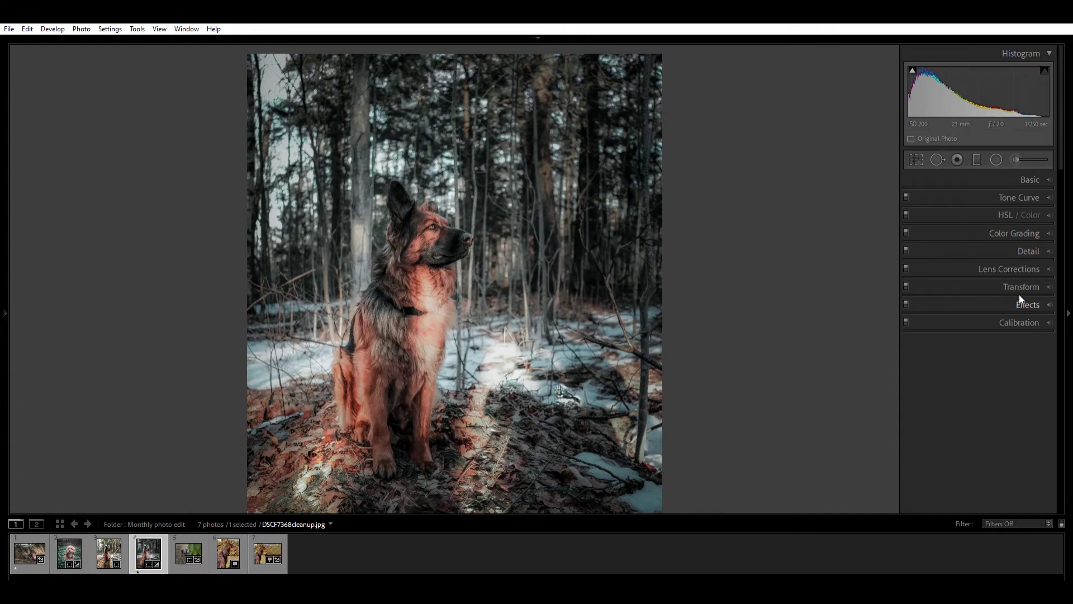
{"action": "key", "text": "y"}
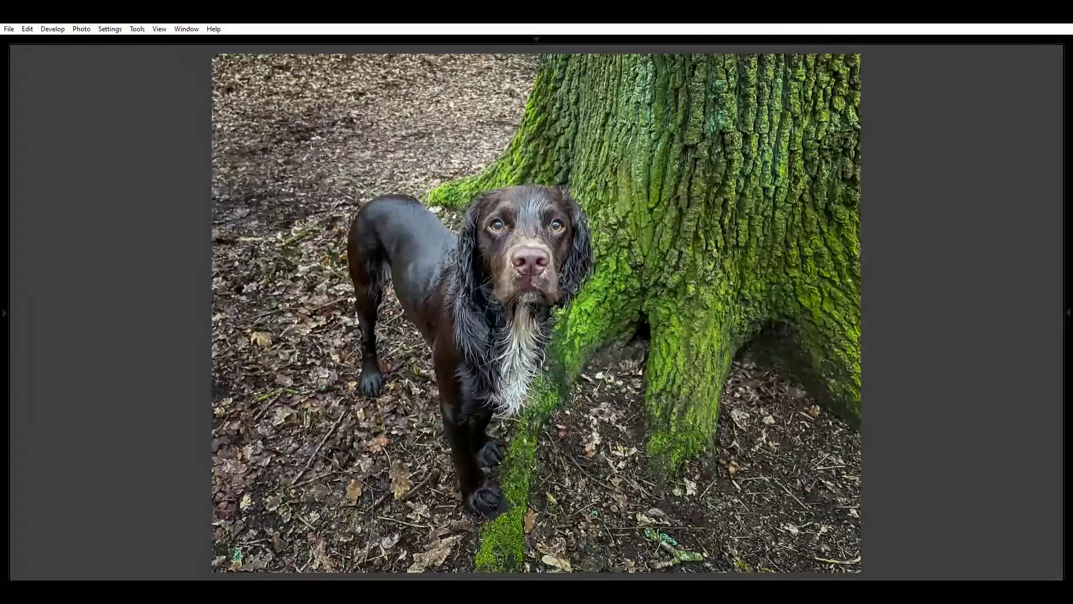
Compare the spaniel photo's original and edited versions side by side.
{"action": "key", "text": "y"}
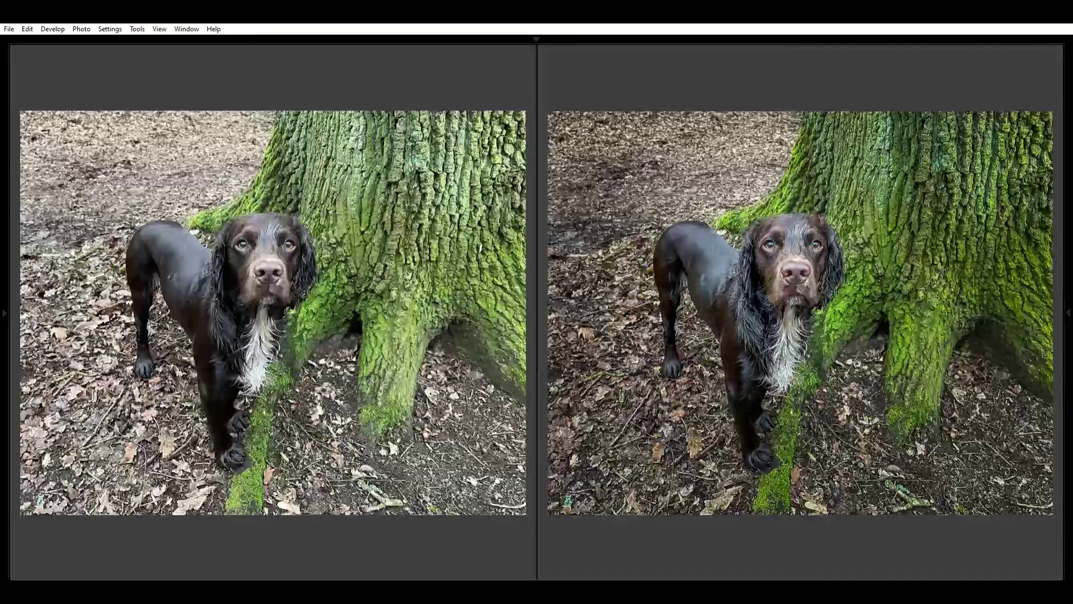
Check the crop framing and the basic tone adjustments of the spaniel photo.
{"action": "key", "text": "y"}
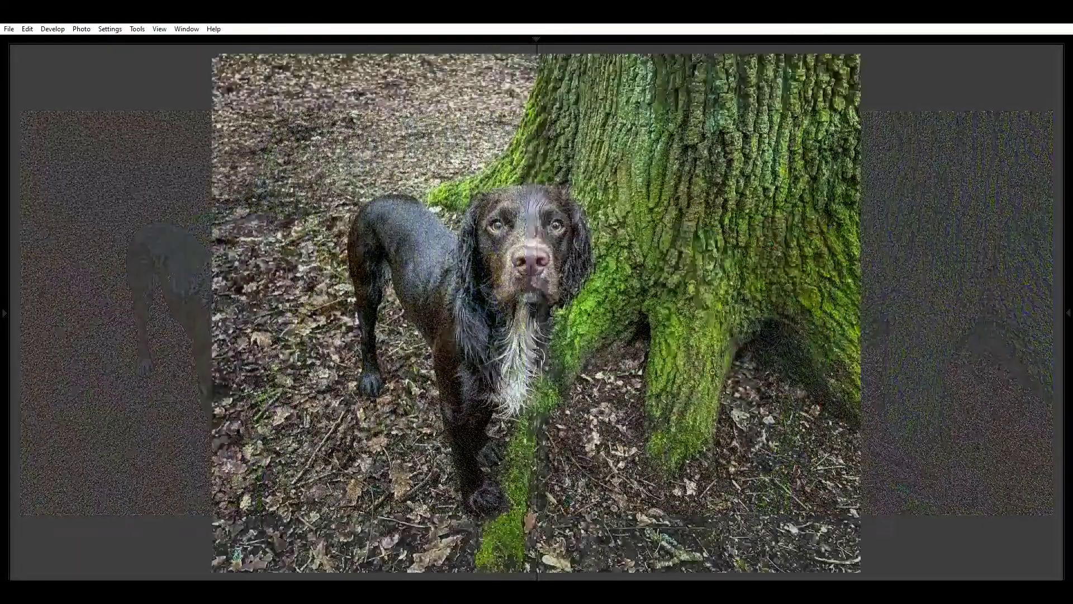
{"action": "mouse_move", "coordinate": [1069, 246]}
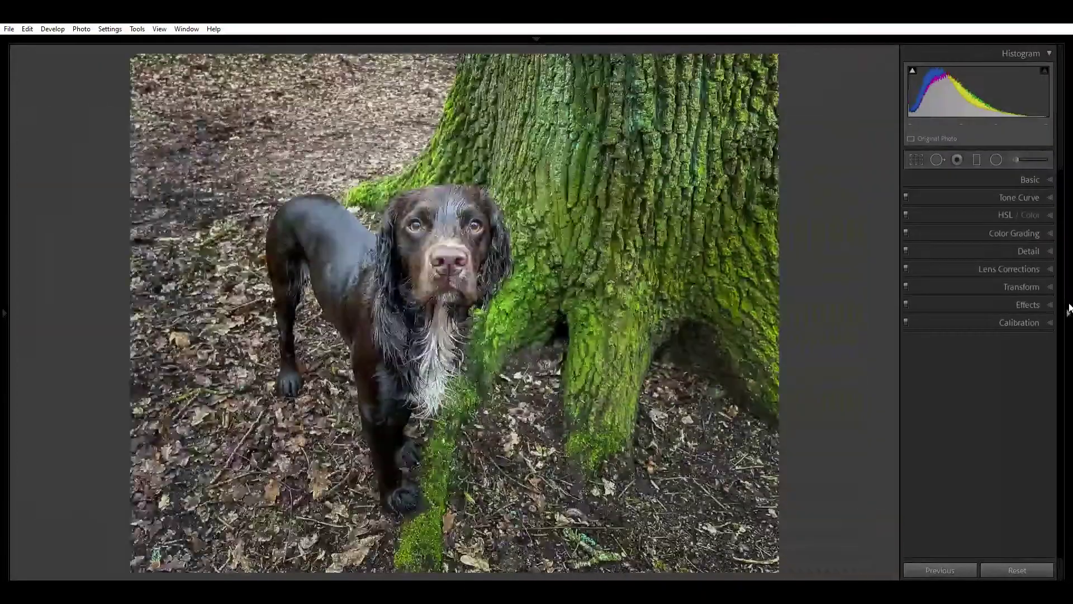
{"action": "left_click", "coordinate": [916, 160]}
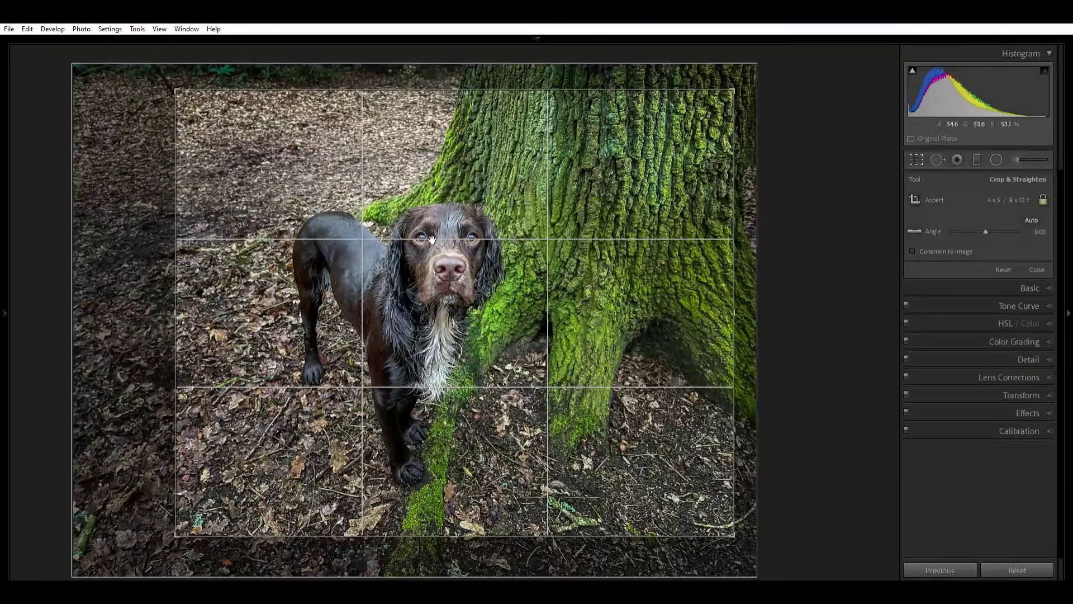
{"action": "left_click", "coordinate": [916, 158]}
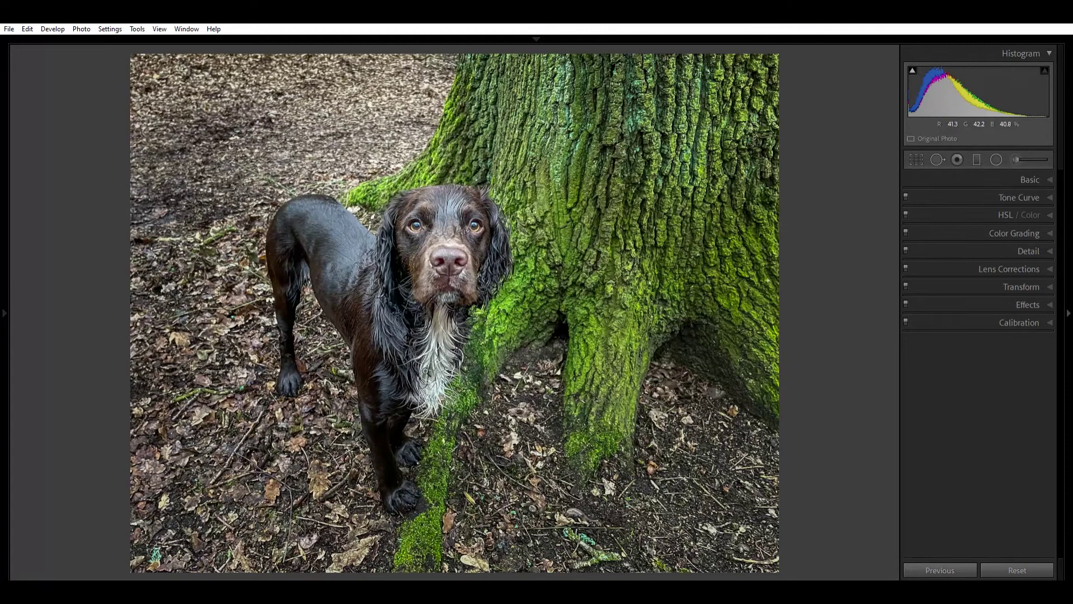
{"action": "left_click", "coordinate": [1022, 168]}
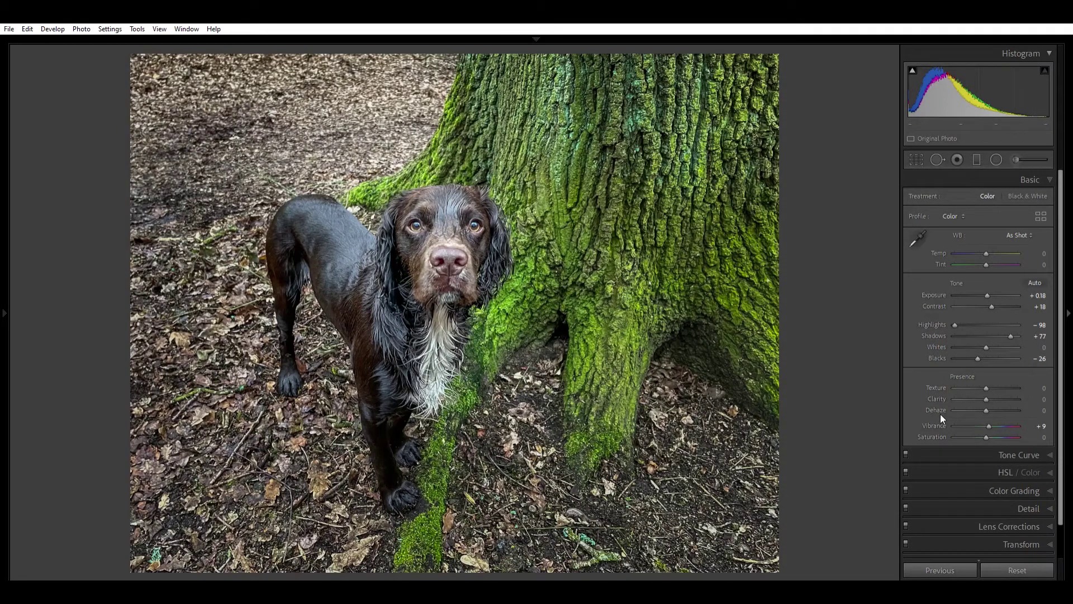
{"action": "left_click", "coordinate": [1018, 171]}
Toggle the spaniel photo's radial filters off and on to judge their effect.
{"action": "key", "text": "shift+m"}
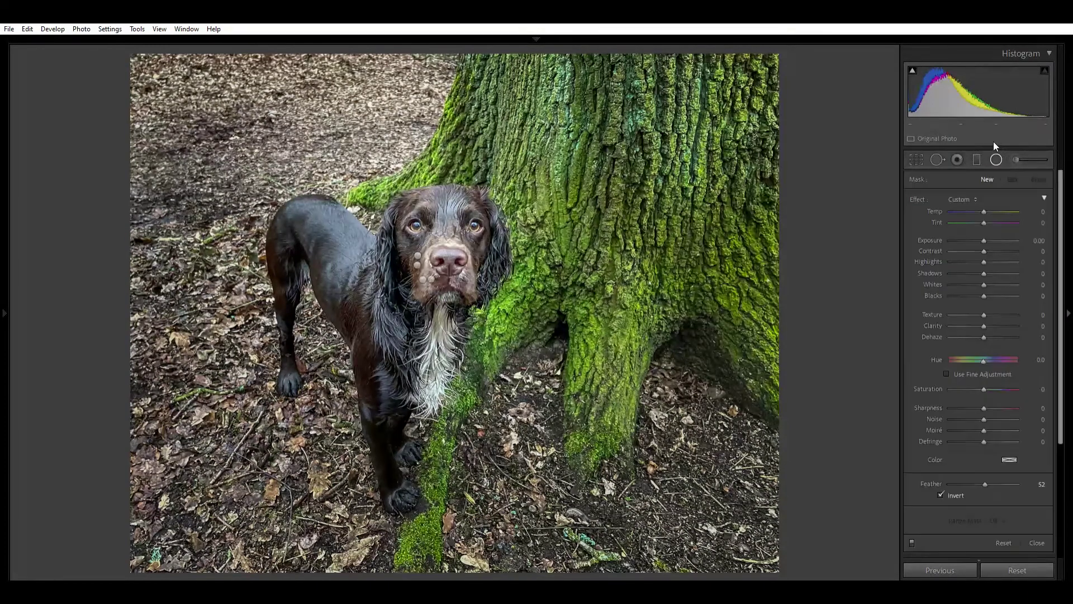
{"action": "left_click", "coordinate": [912, 538]}
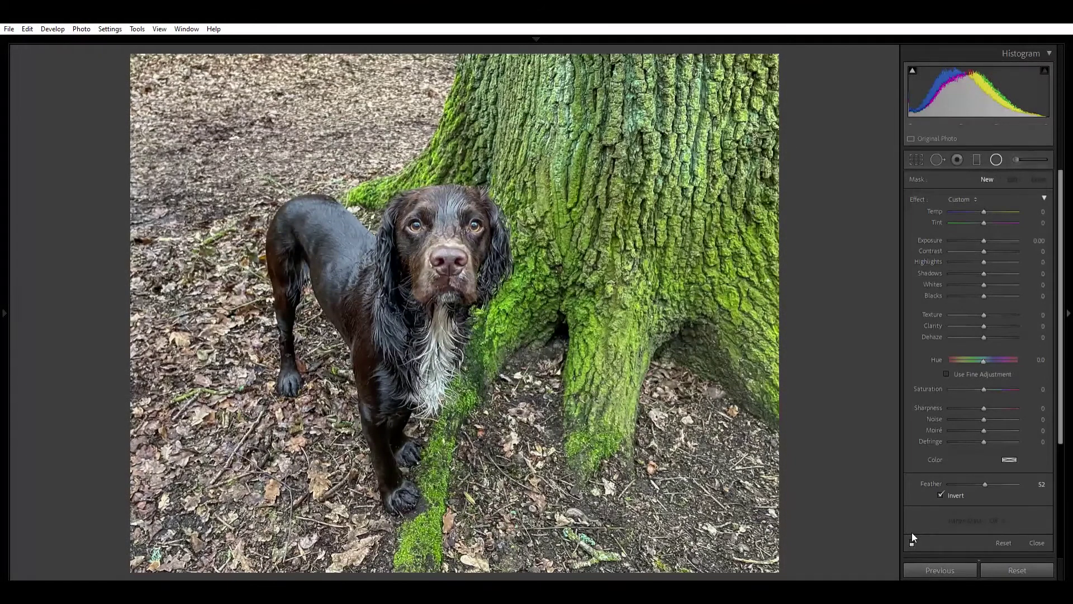
{"action": "left_click", "coordinate": [912, 534]}
{"action": "left_click", "coordinate": [911, 532]}
{"action": "left_click", "coordinate": [999, 157]}
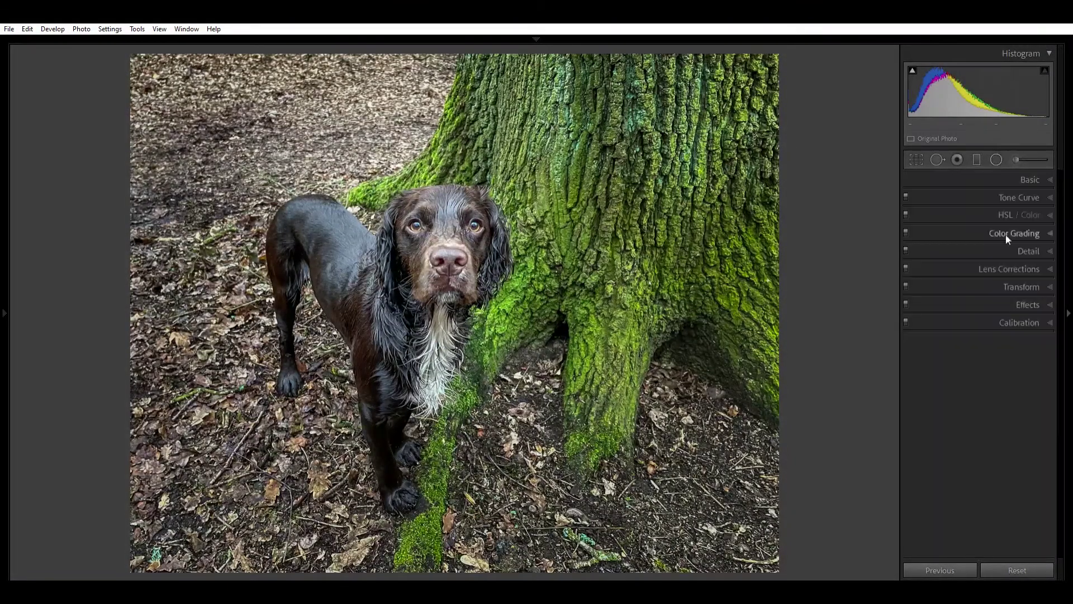
Compare the spaniel photo before and after editing, examining the tree bark, the dog's coat and its face up close.
{"action": "left_click", "coordinate": [1067, 306]}
{"action": "key", "text": "y"}
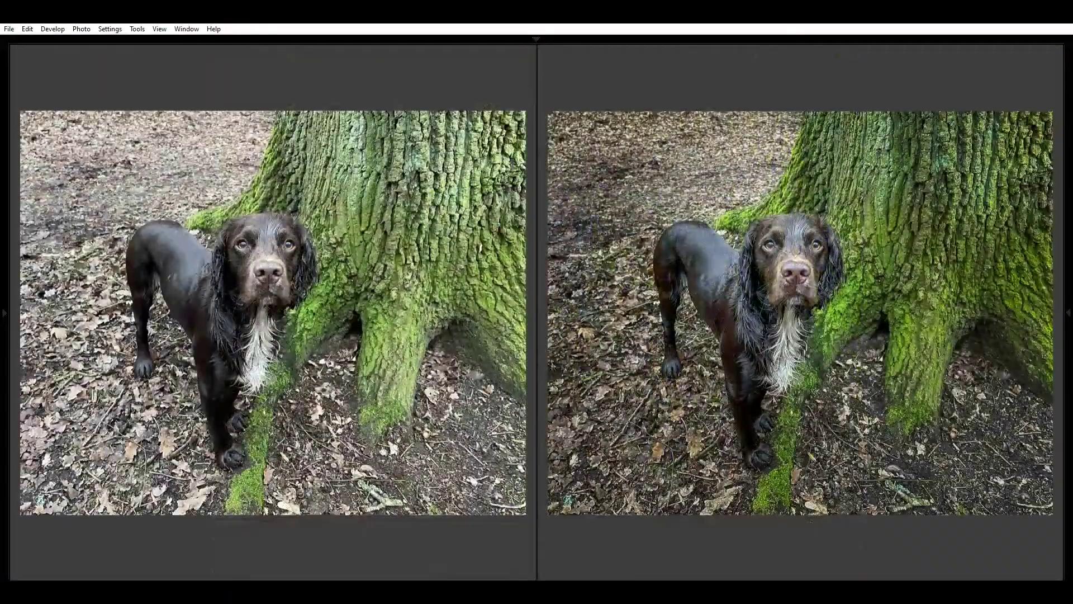
{"action": "left_click", "coordinate": [486, 255]}
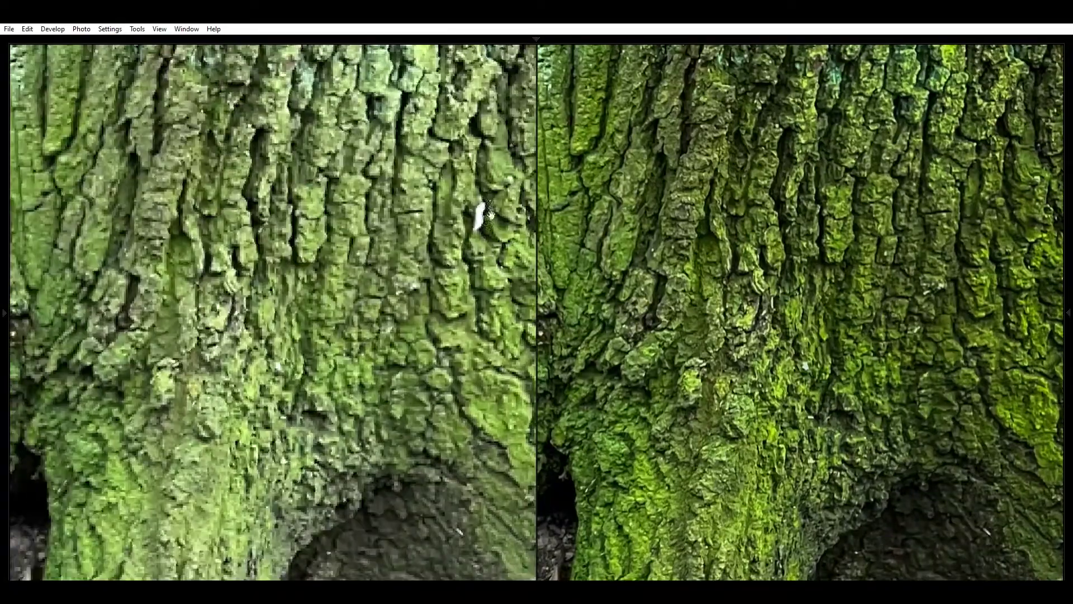
{"action": "left_click", "coordinate": [489, 208]}
{"action": "left_click", "coordinate": [167, 275]}
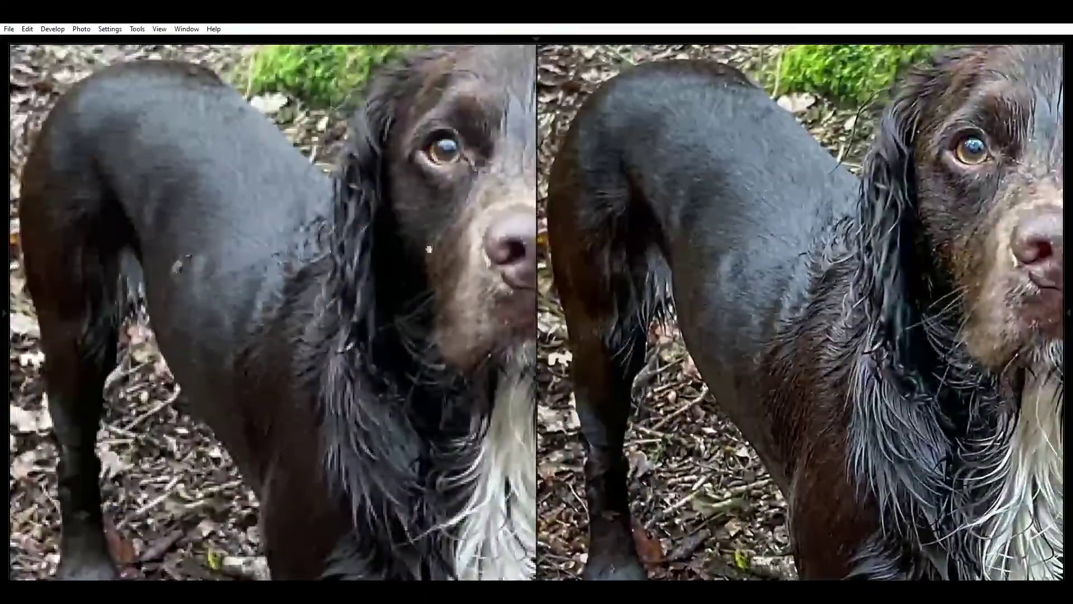
{"action": "left_click", "coordinate": [189, 260]}
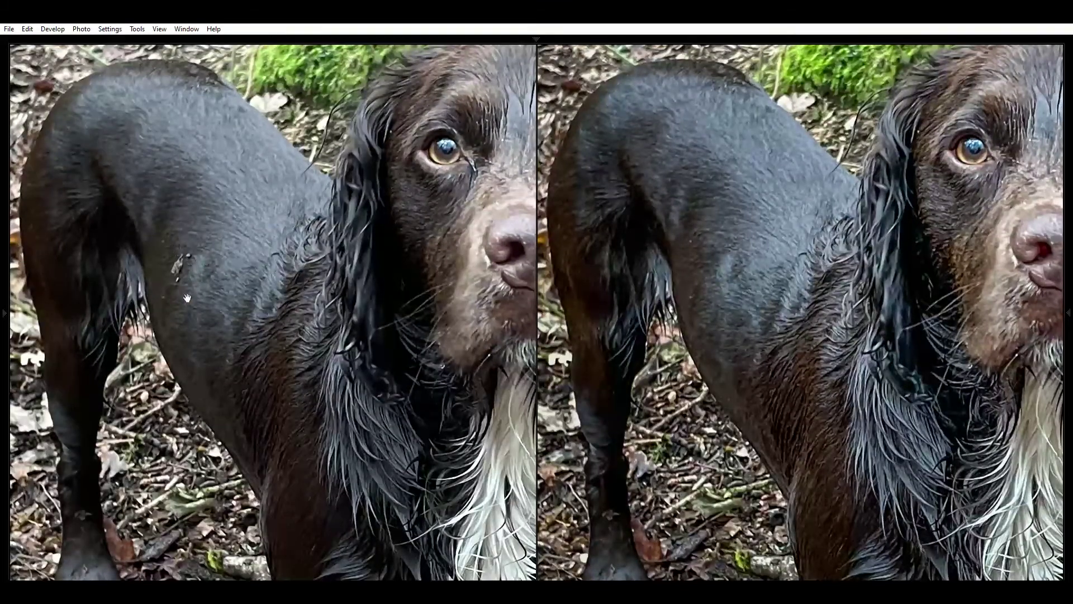
{"action": "left_click", "coordinate": [442, 164]}
{"action": "left_click", "coordinate": [394, 201]}
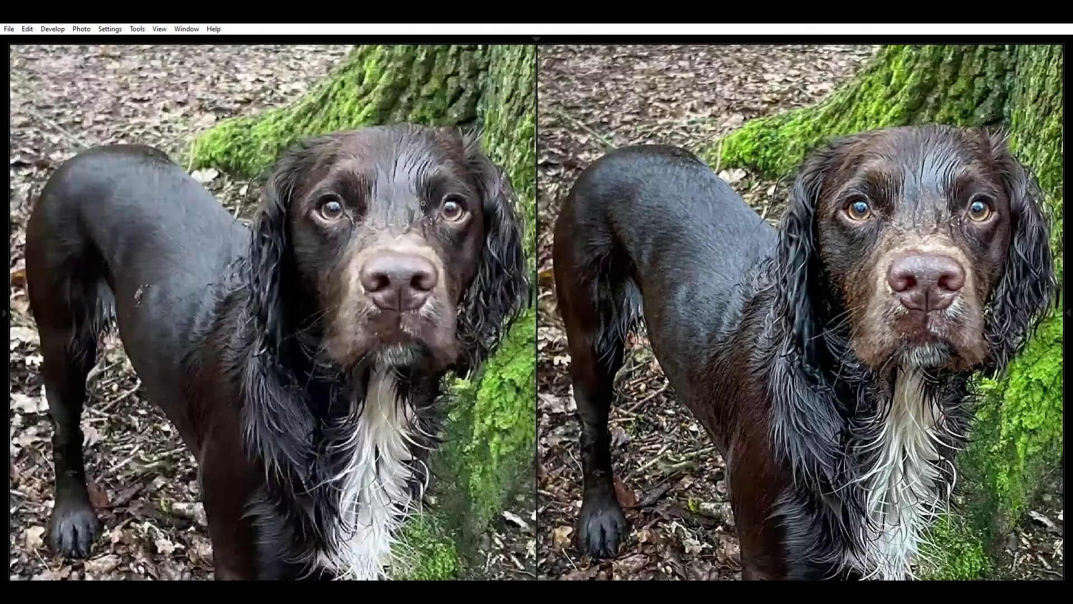
{"action": "left_click", "coordinate": [423, 204]}
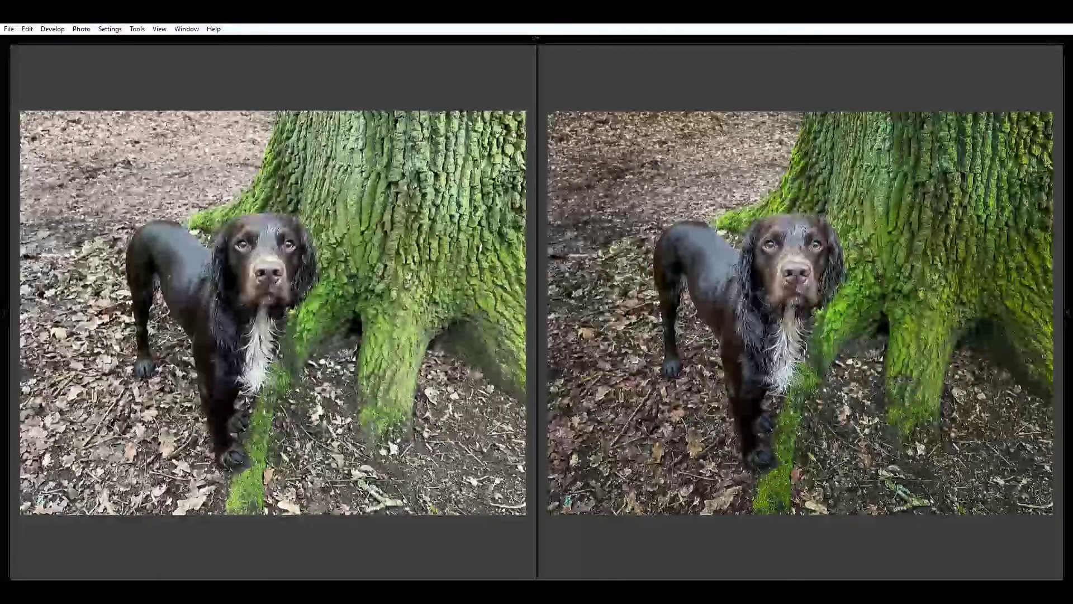
{"action": "key", "text": "y"}
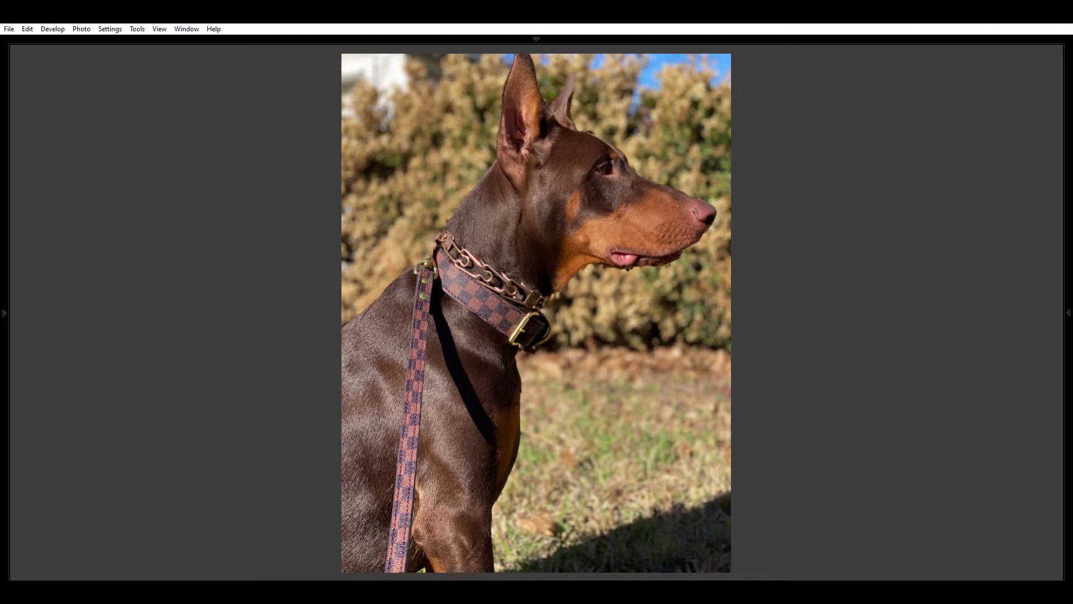
Switch between the original portrait-format Doberman photo and its widened cleanup version to compare them.
{"action": "mouse_move", "coordinate": [289, 581]}
{"action": "left_click", "coordinate": [258, 551]}
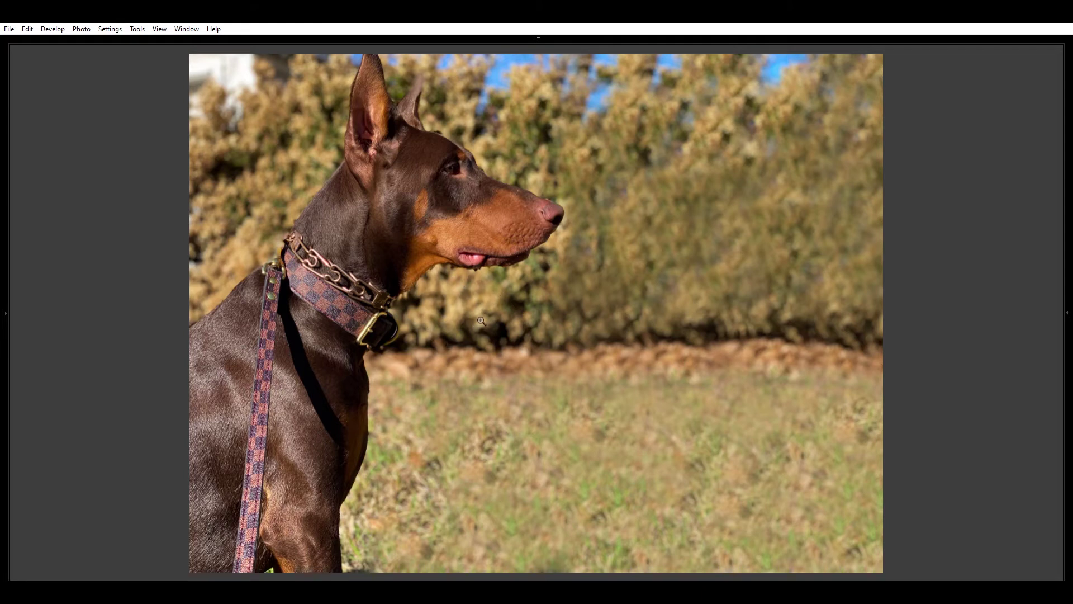
{"action": "mouse_move", "coordinate": [222, 575]}
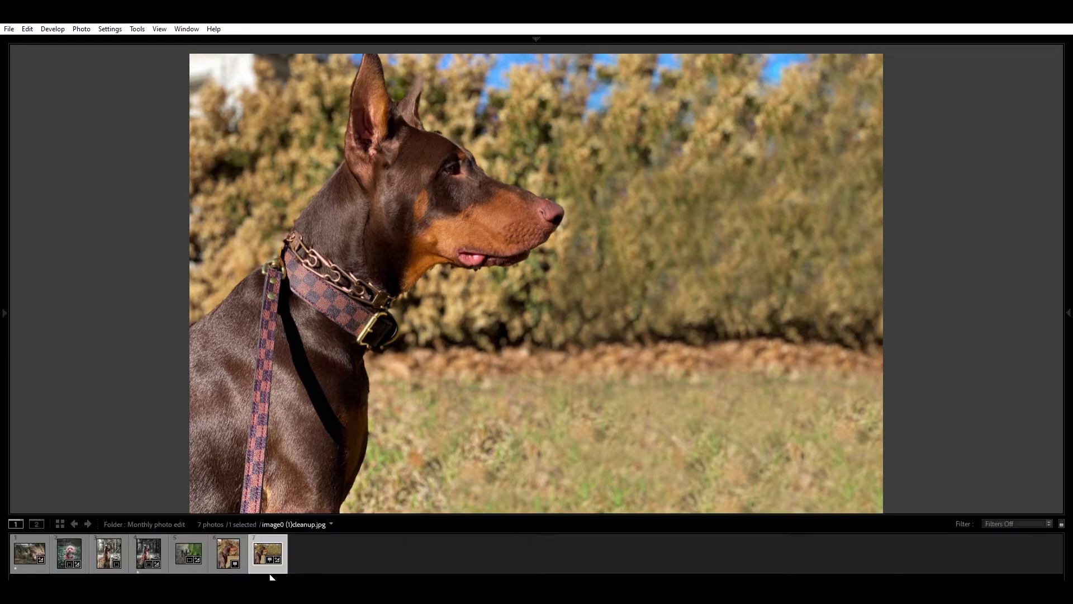
{"action": "left_click", "coordinate": [222, 548]}
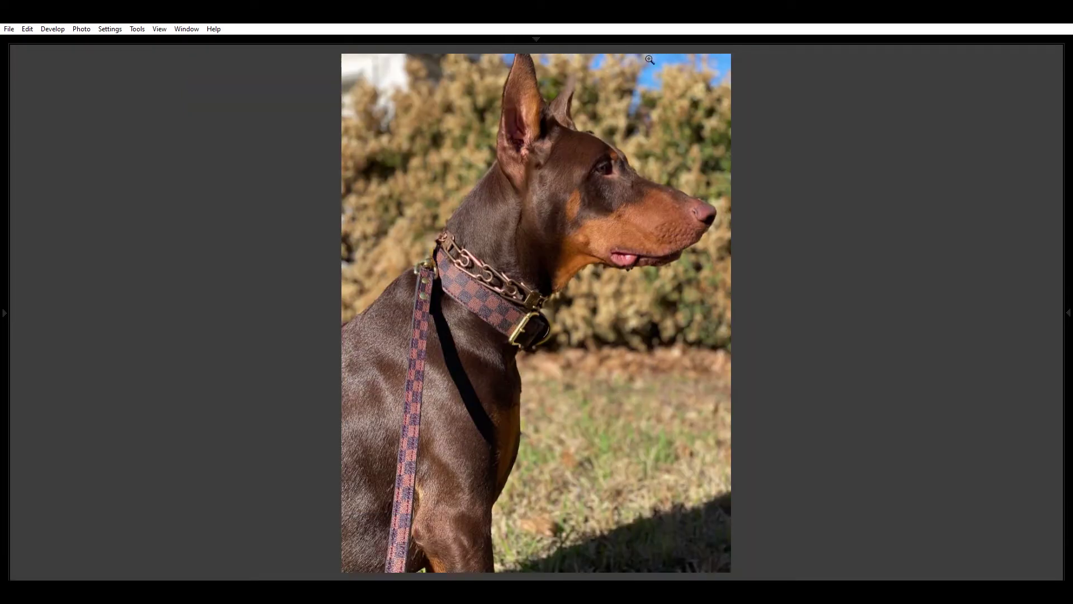
{"action": "mouse_move", "coordinate": [279, 571]}
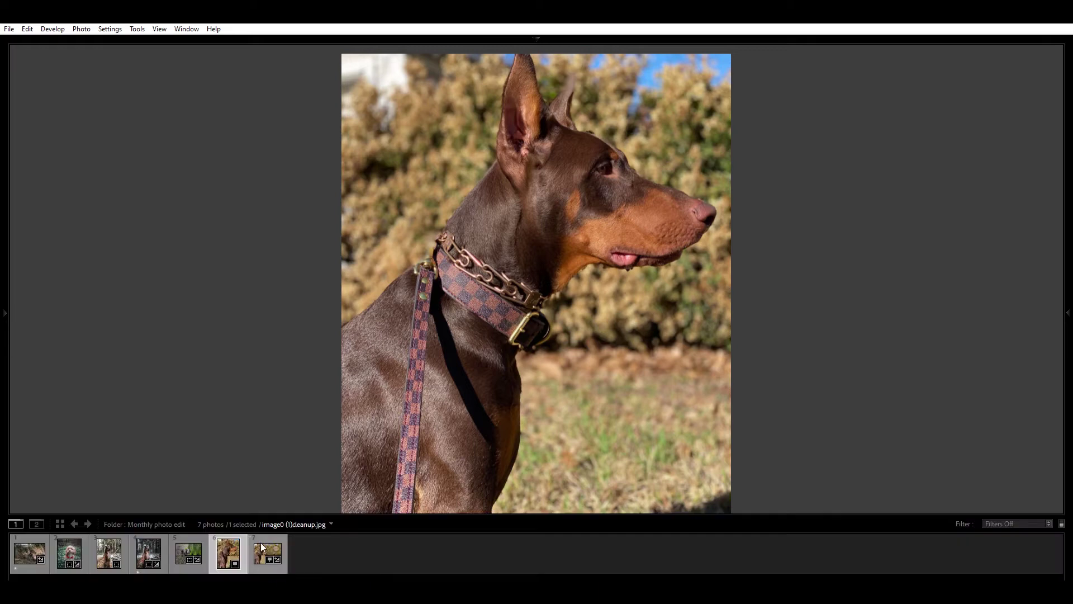
{"action": "left_click", "coordinate": [261, 542]}
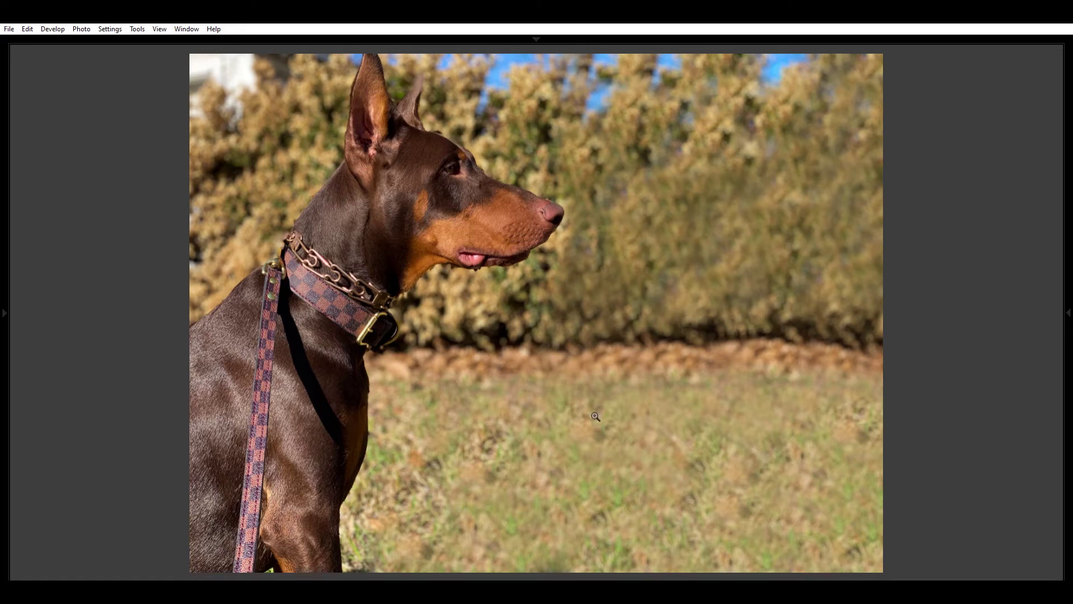
Compare the widened Doberman photo before and after editing, and review its basic tone adjustments.
{"action": "key", "text": "y"}
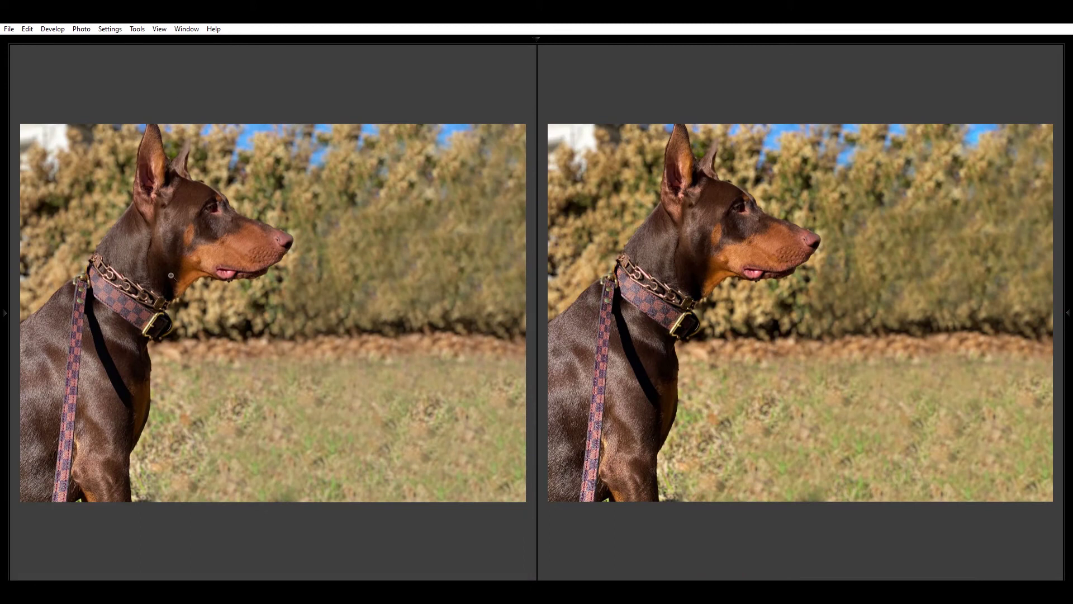
{"action": "key", "text": "y"}
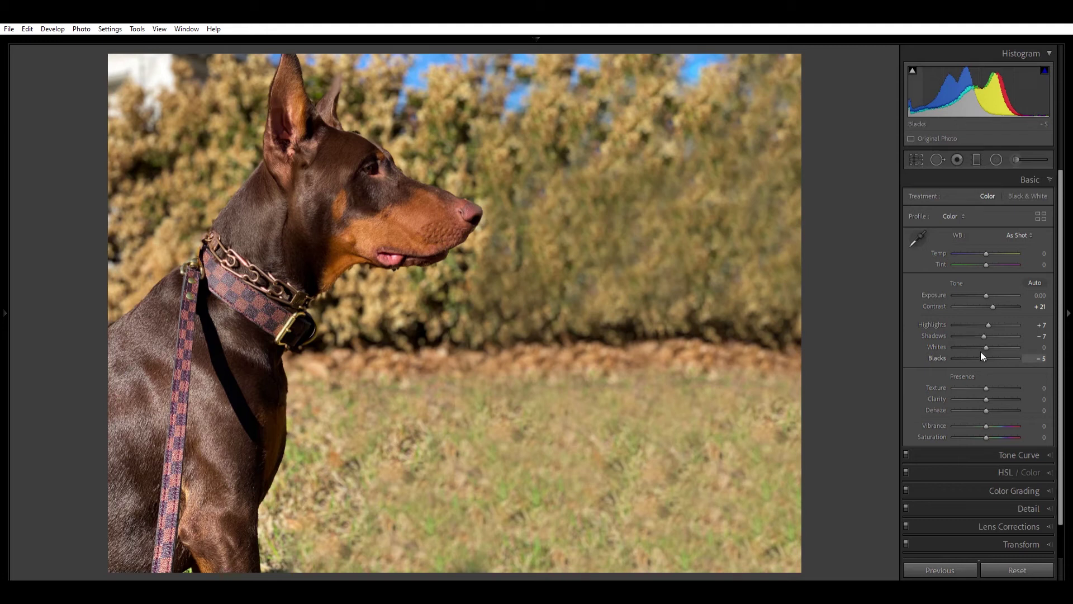
{"action": "left_click", "coordinate": [1013, 178]}
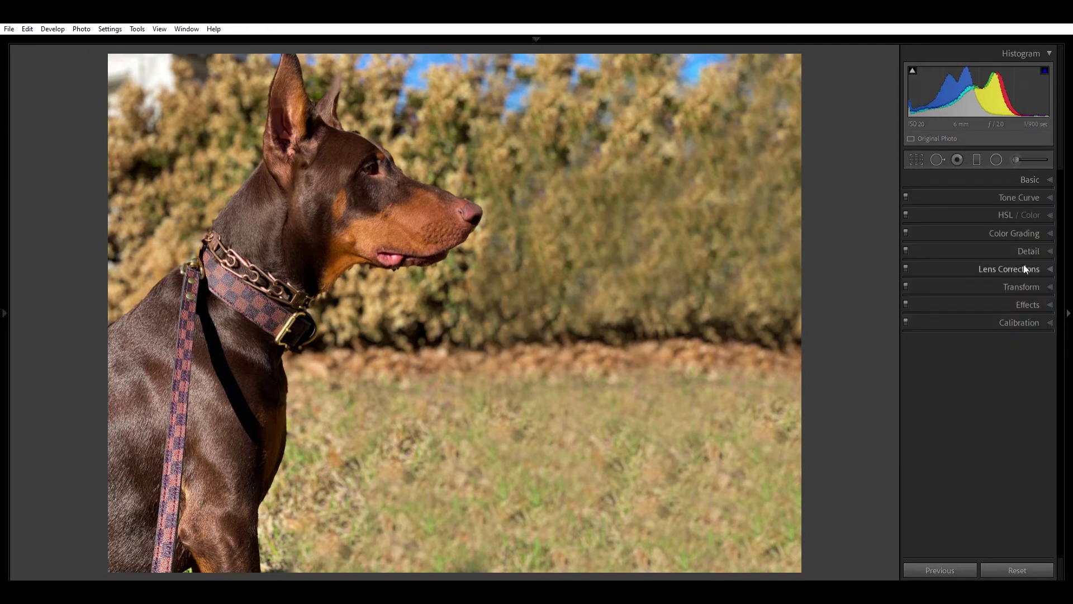
{"action": "left_click", "coordinate": [1068, 312]}
{"action": "key", "text": "y"}
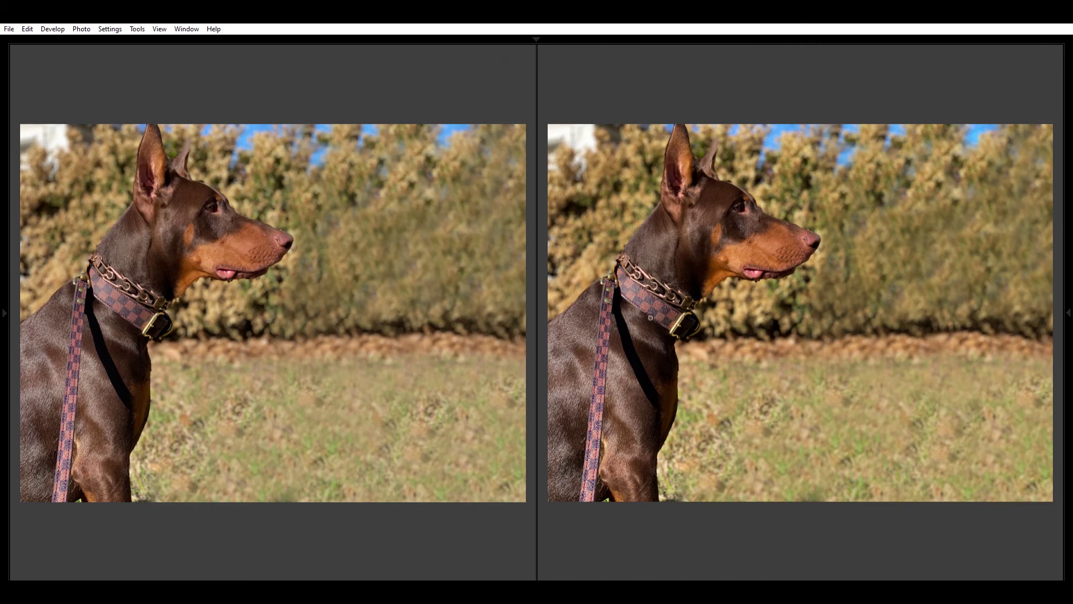
{"action": "key", "text": "y"}
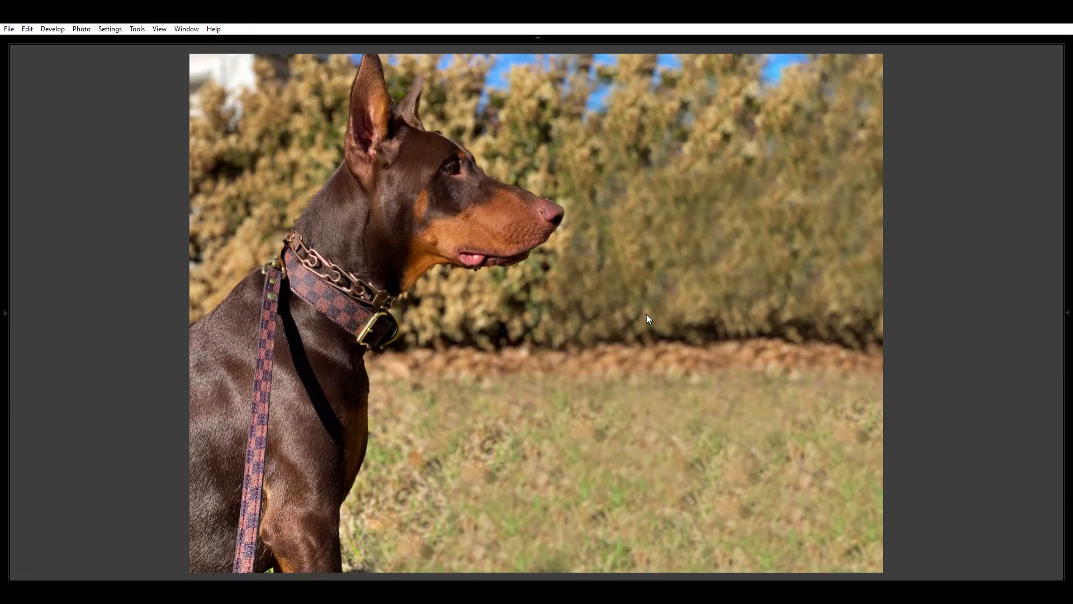